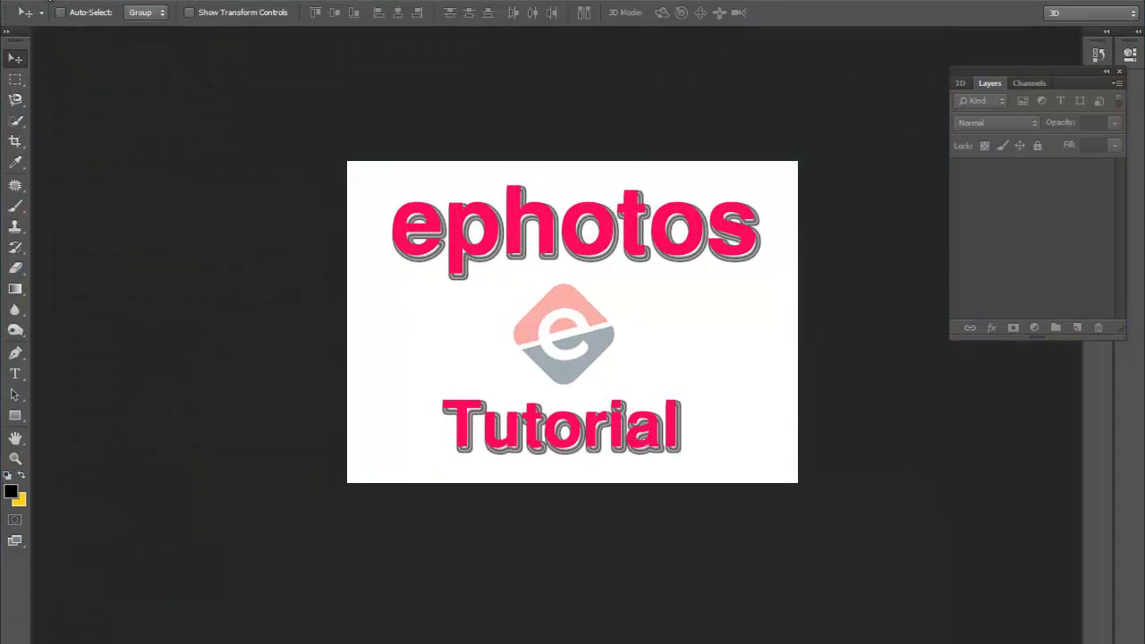
- Open 2.psd from the Desktop and centre its document window in the workspace
click(75, 21)
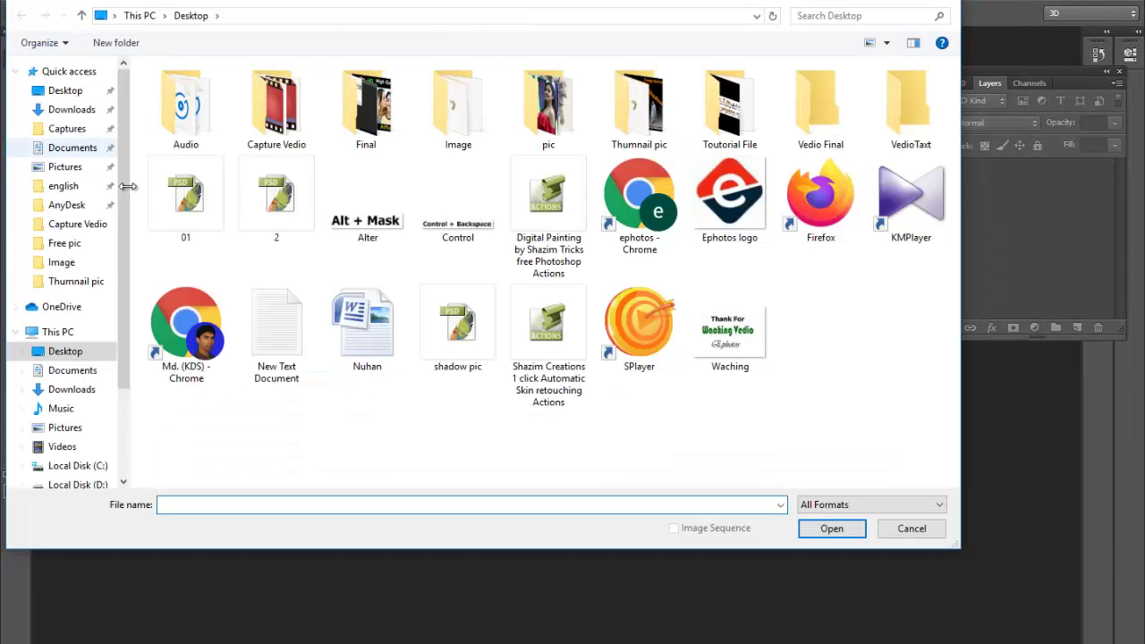
click(276, 196)
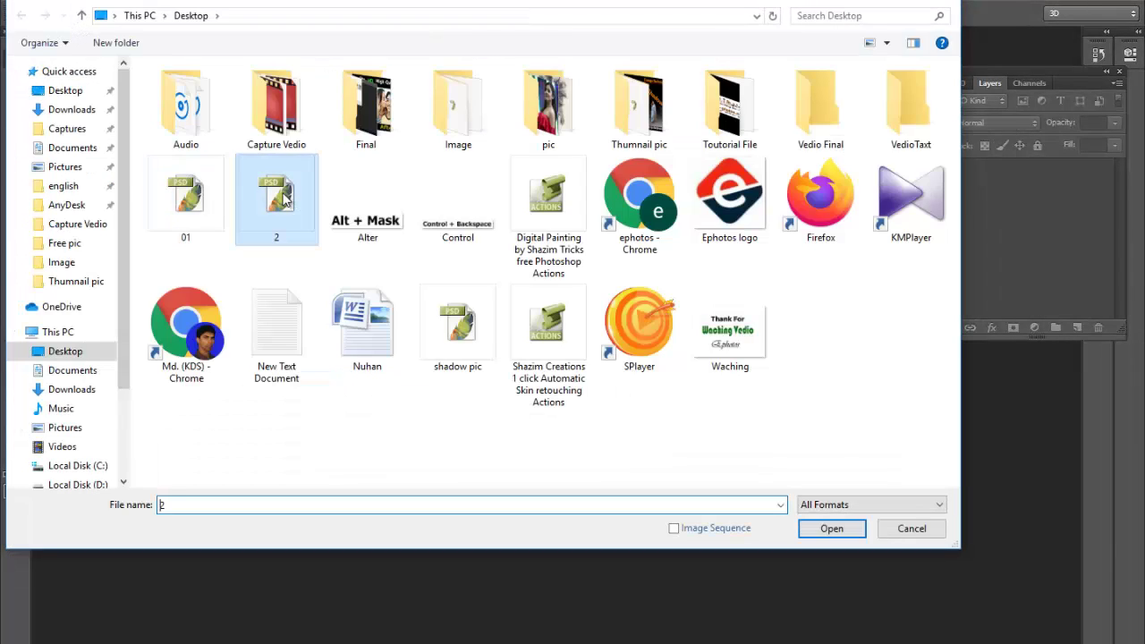
click(844, 528)
mouse_move(340, 43)
mouse_down()
mouse_move(519, 63)
mouse_move(458, 41)
mouse_up()
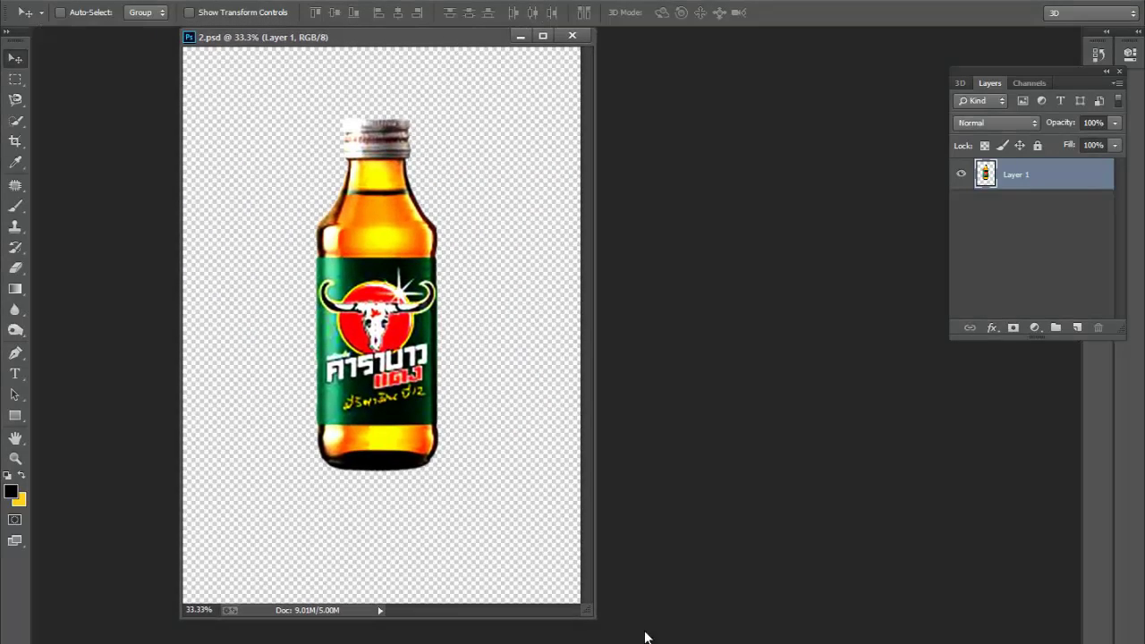
- Add a new empty layer and set the foreground colour to green #047f10
drag(592, 619, 694, 643)
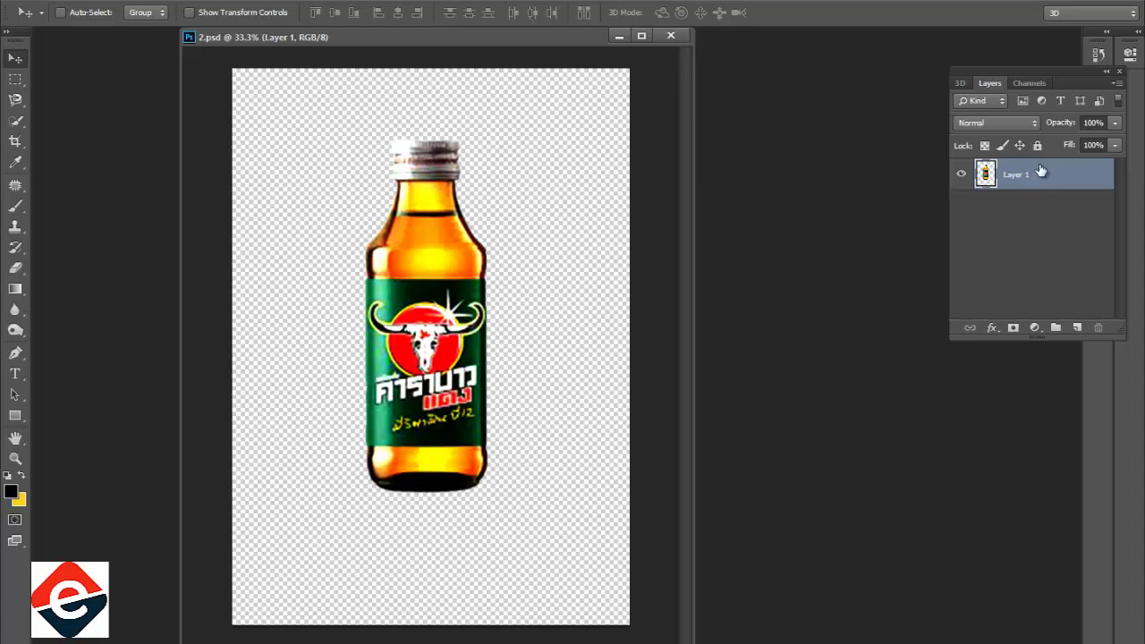
click(1078, 329)
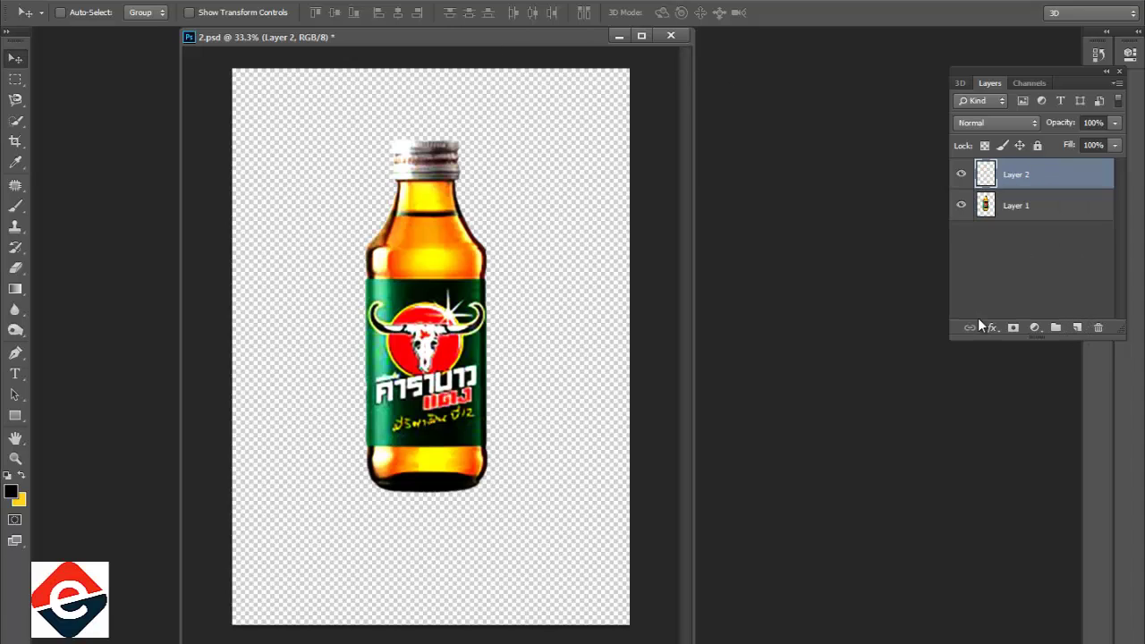
click(11, 492)
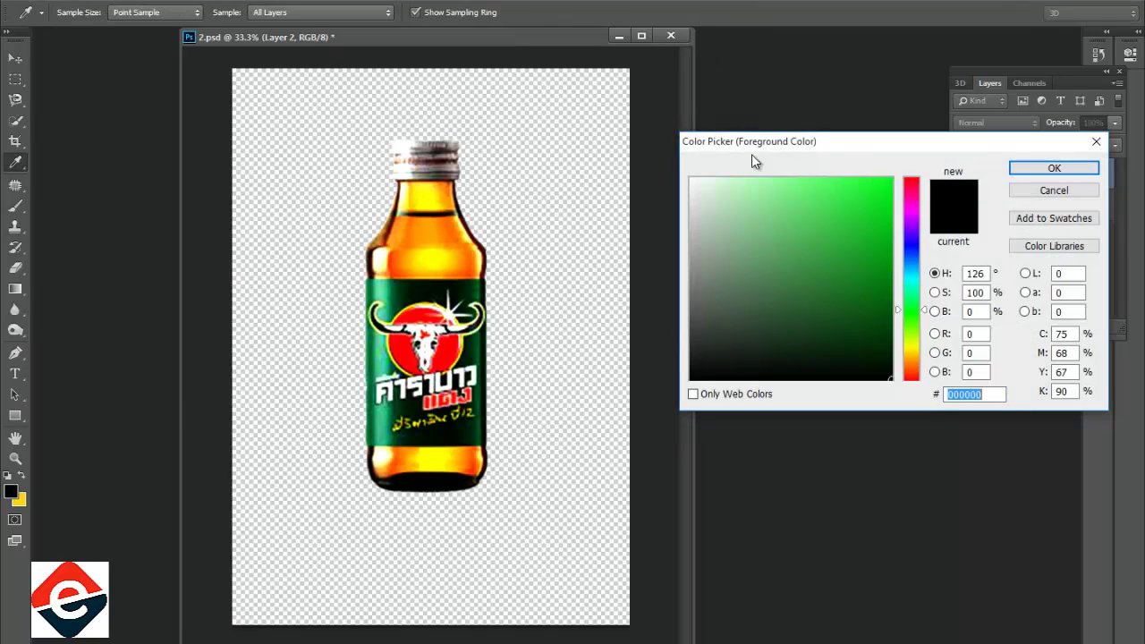
drag(884, 261, 886, 278)
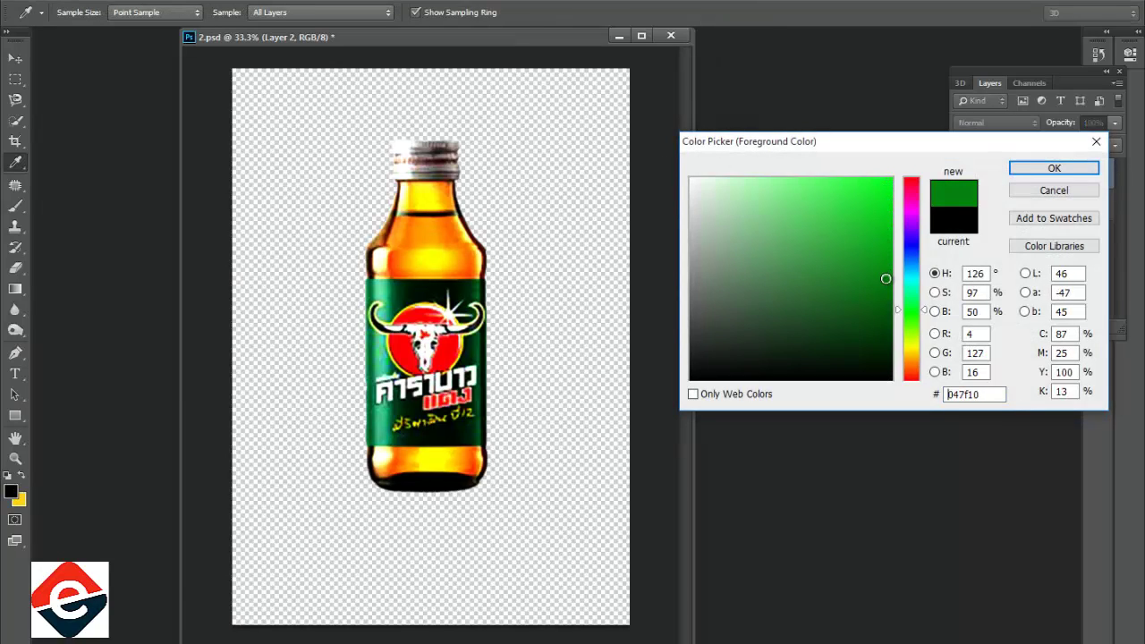
click(1028, 168)
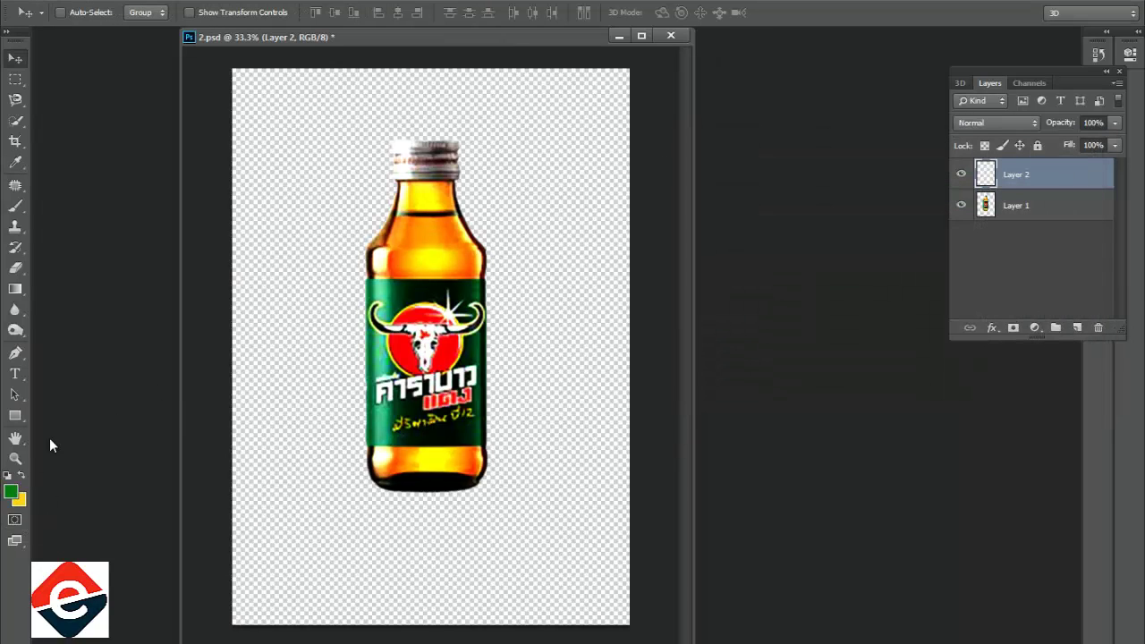
- Fill Layer 2 with the green using the Paint Bucket and move Layer 1 above it
click(16, 289)
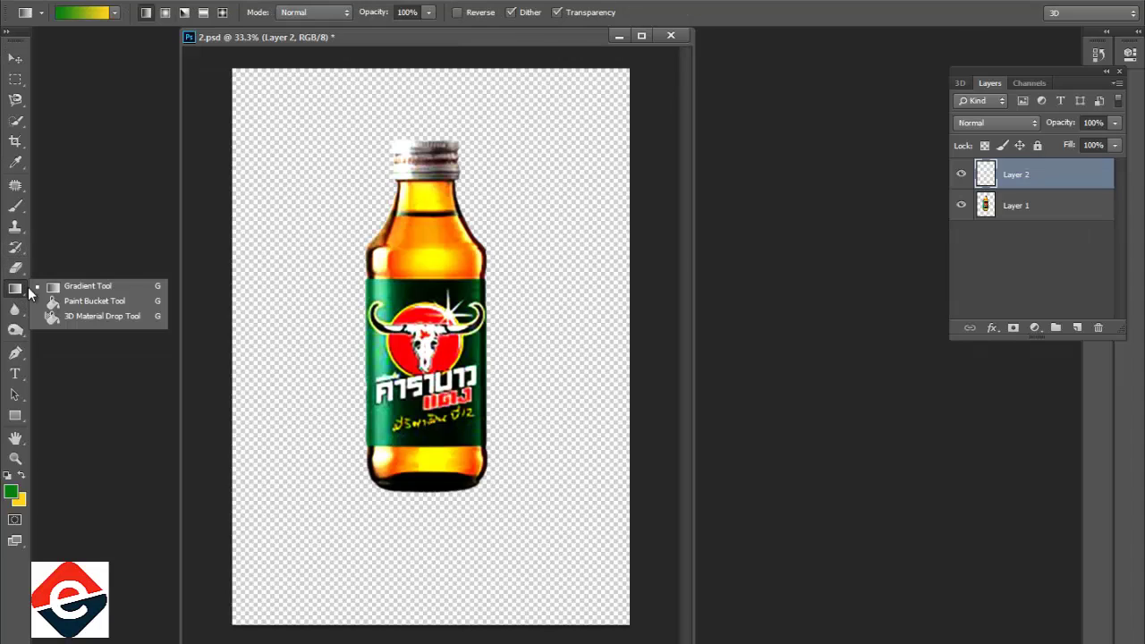
click(80, 301)
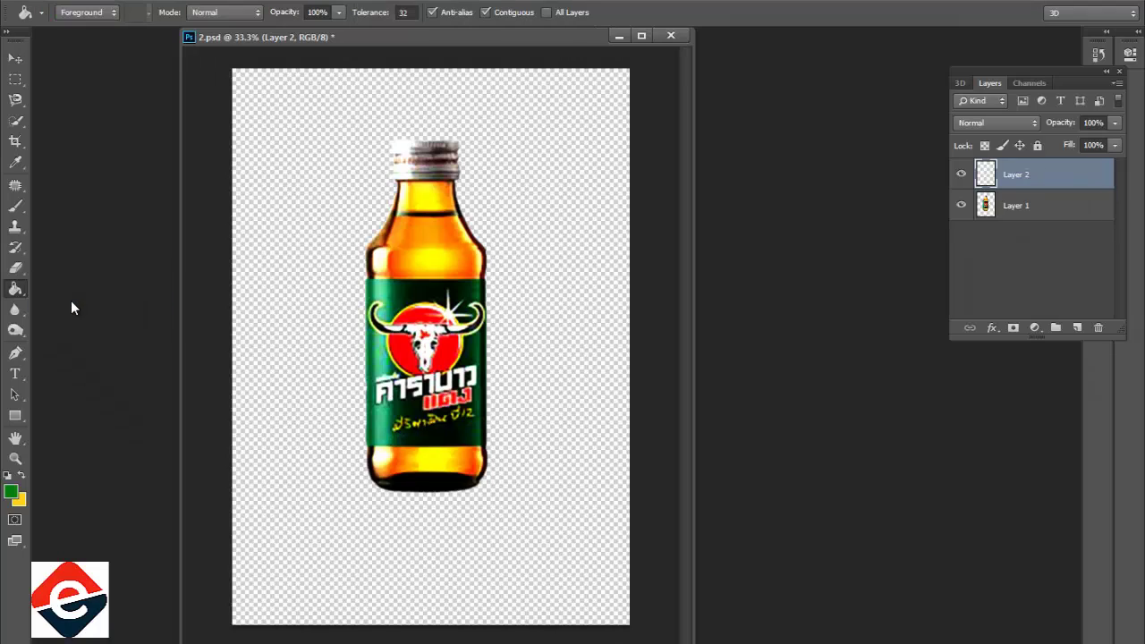
click(539, 295)
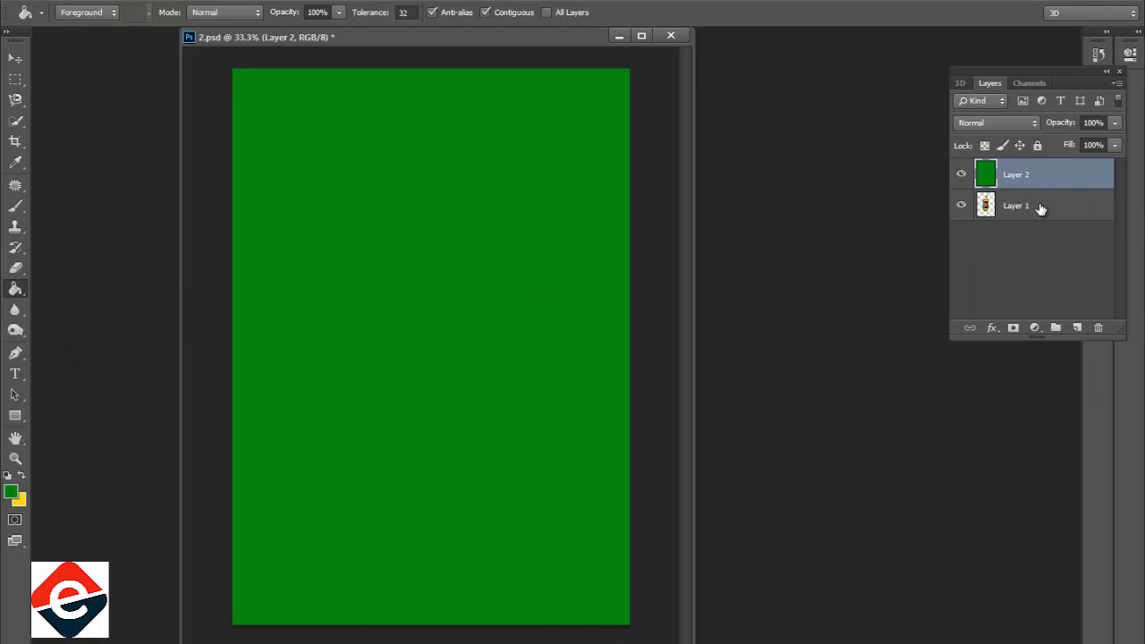
drag(1039, 207, 1049, 175)
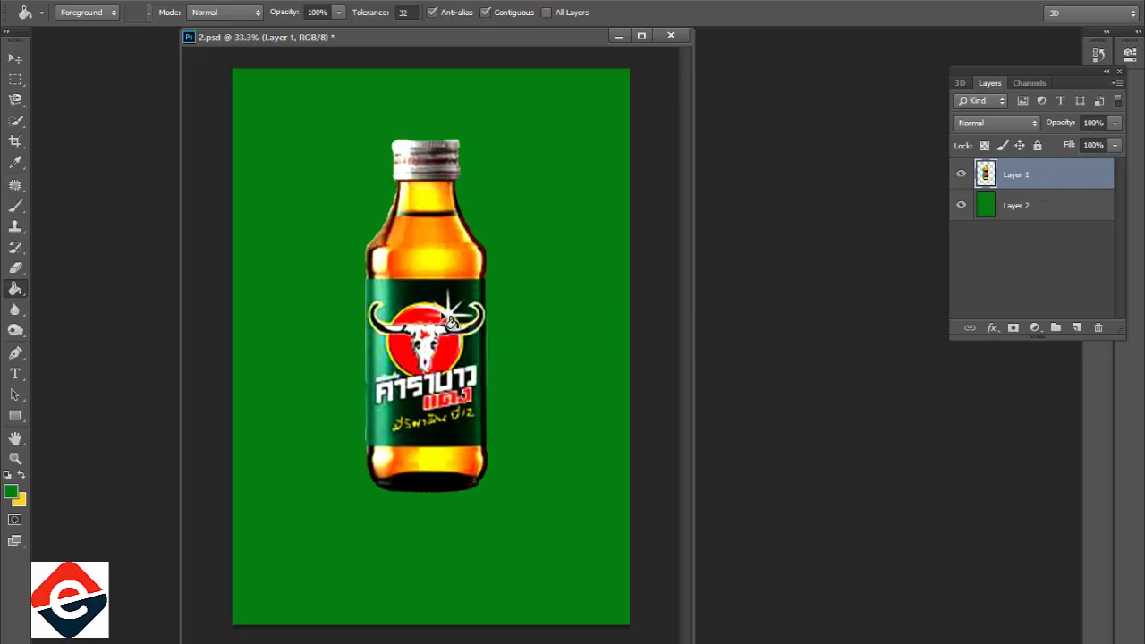
drag(479, 36, 539, 36)
- Dock the document as a tab and duplicate Layer 1 as Layer 1 copy
click(16, 58)
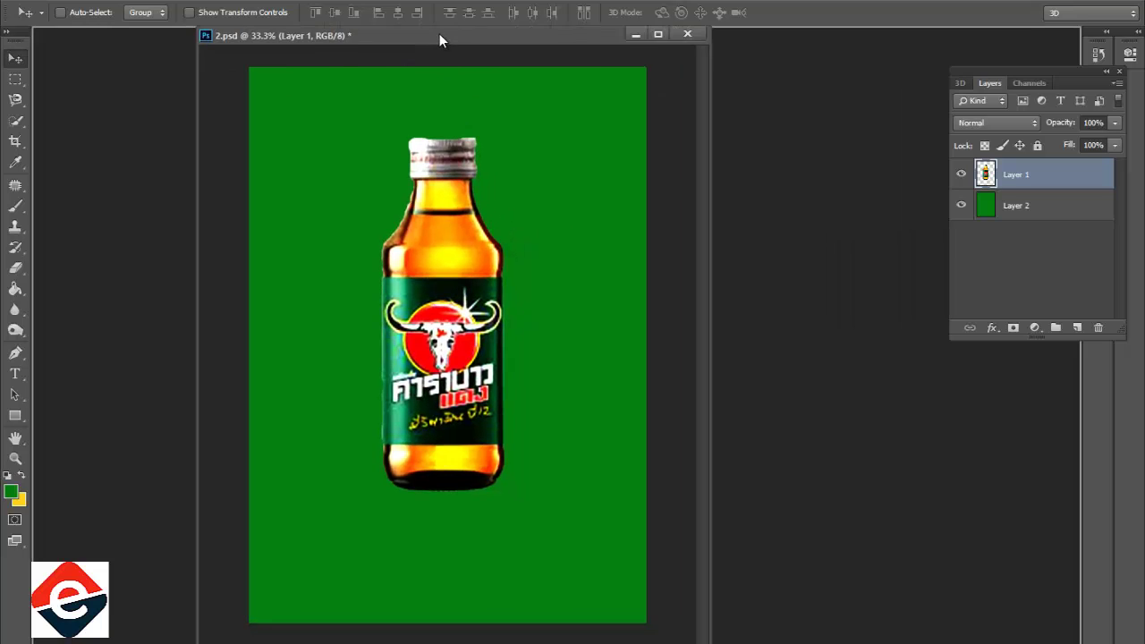
drag(480, 37, 446, 30)
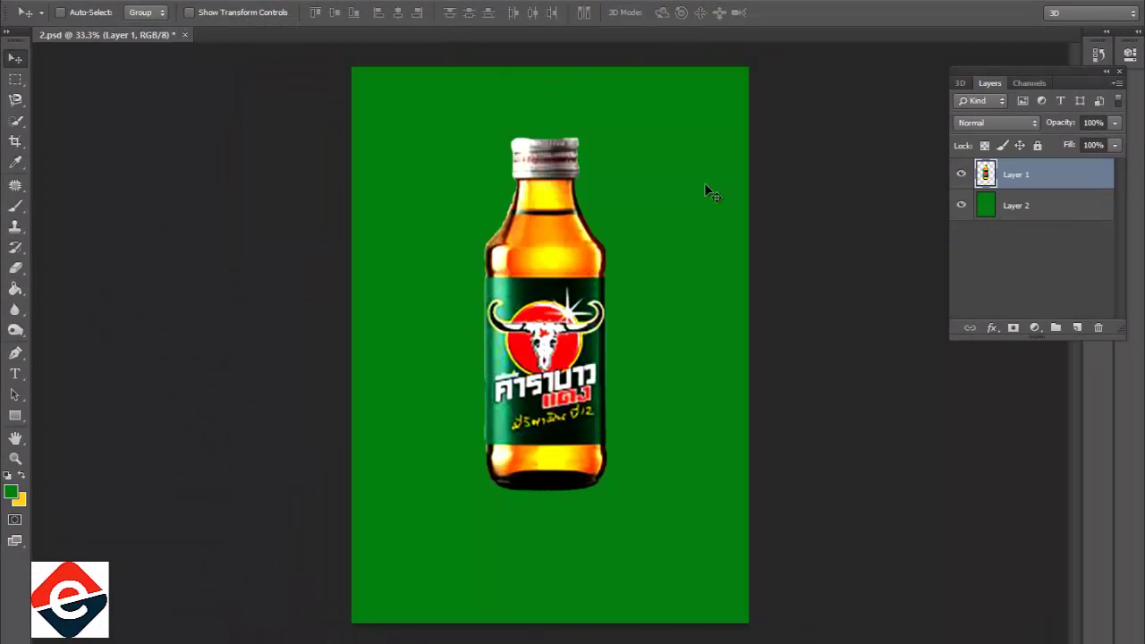
right_click(1045, 177)
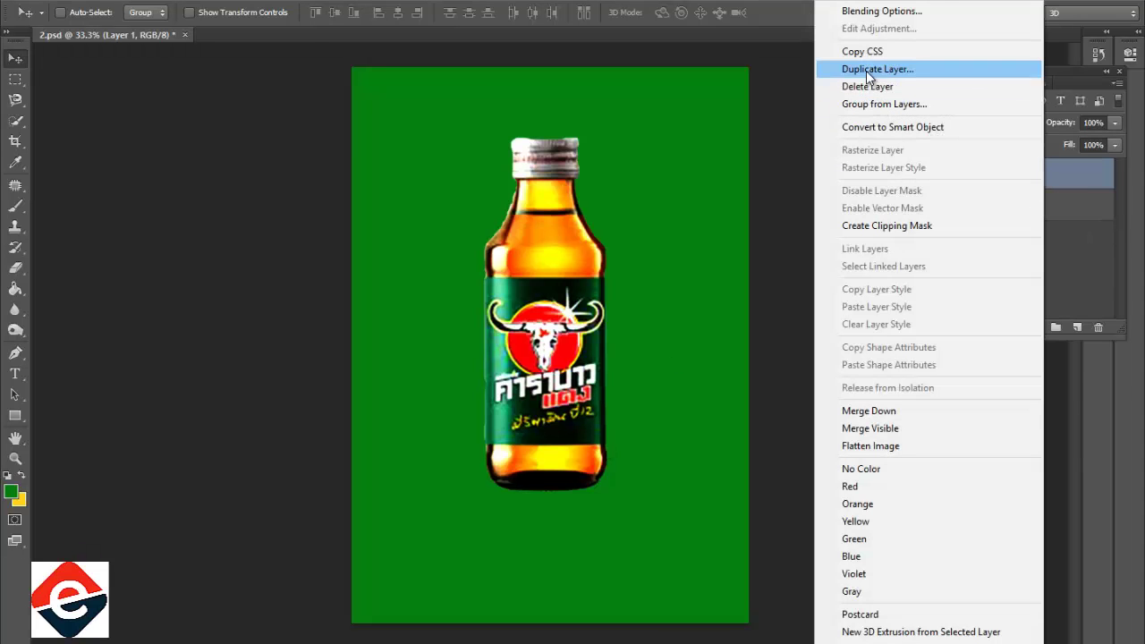
click(866, 71)
click(706, 195)
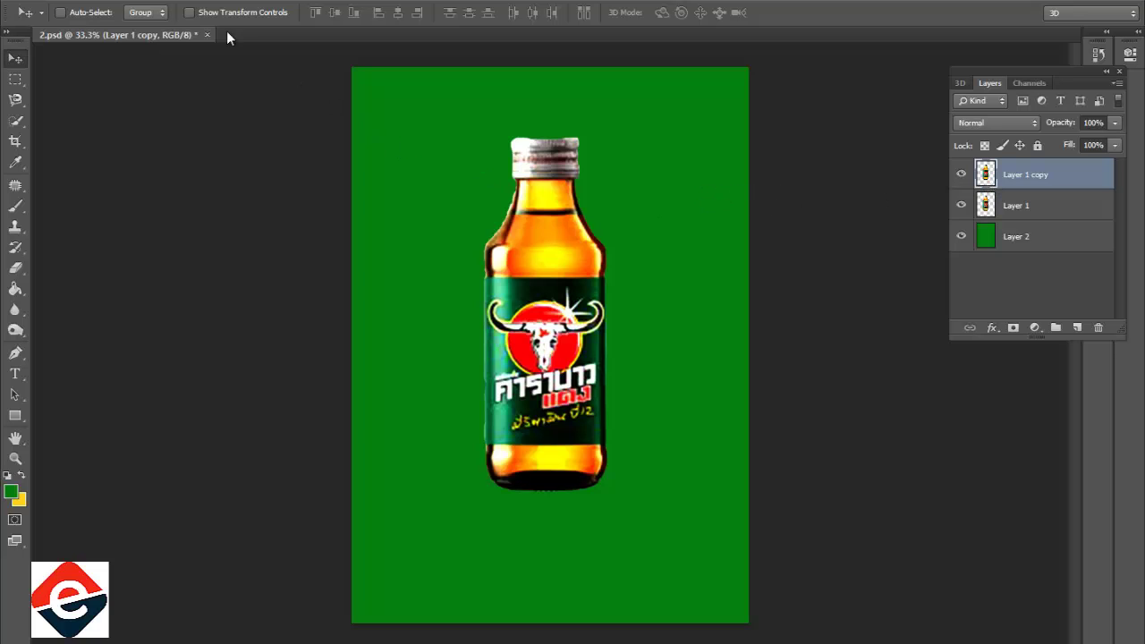
click(158, 2)
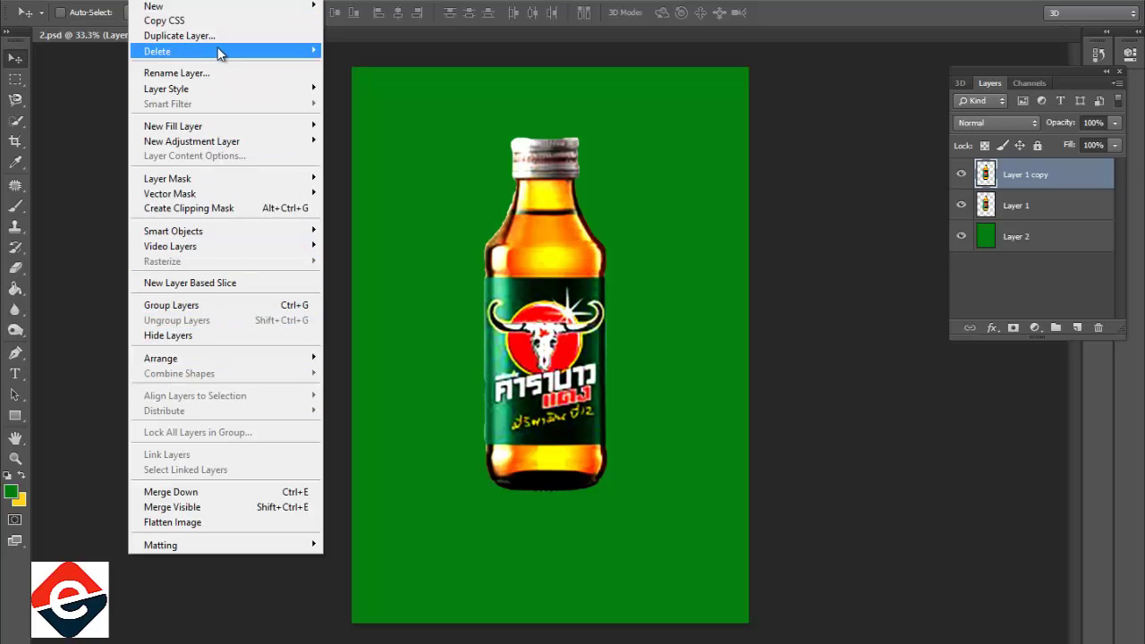
mouse_move(54, 12)
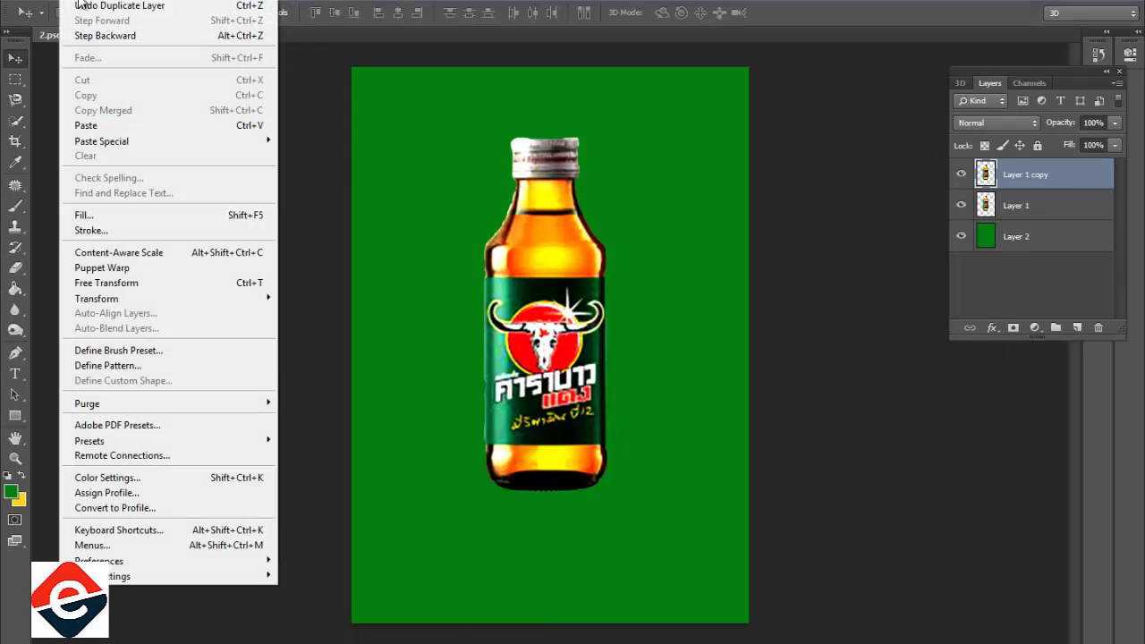
- Flip Layer 1 copy vertically and position it directly under the original bottle
click(246, 283)
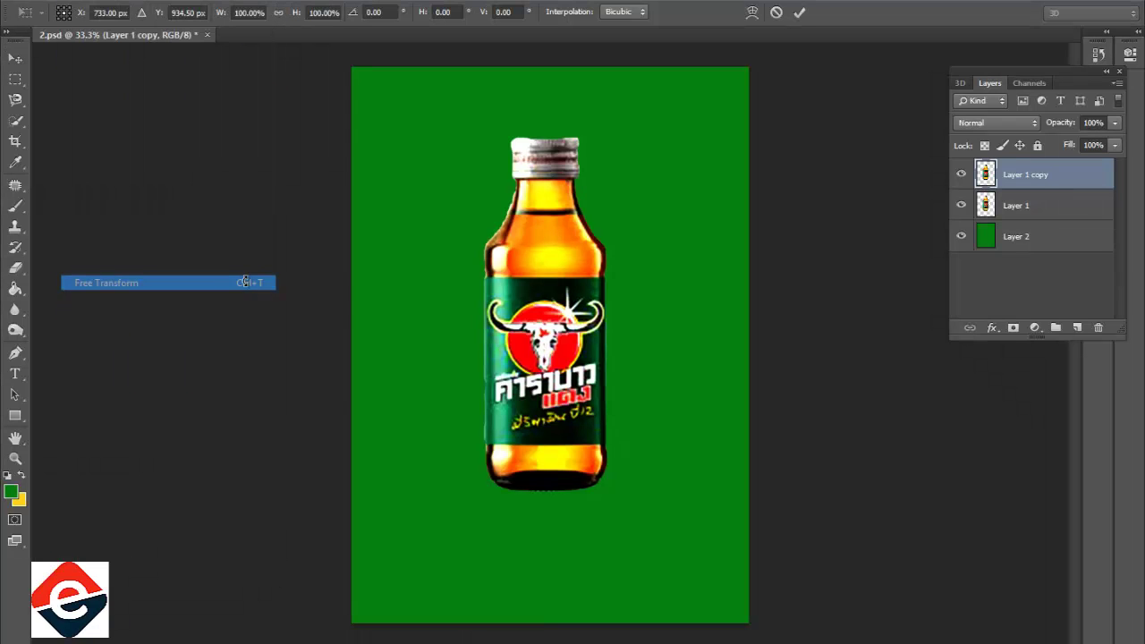
right_click(538, 196)
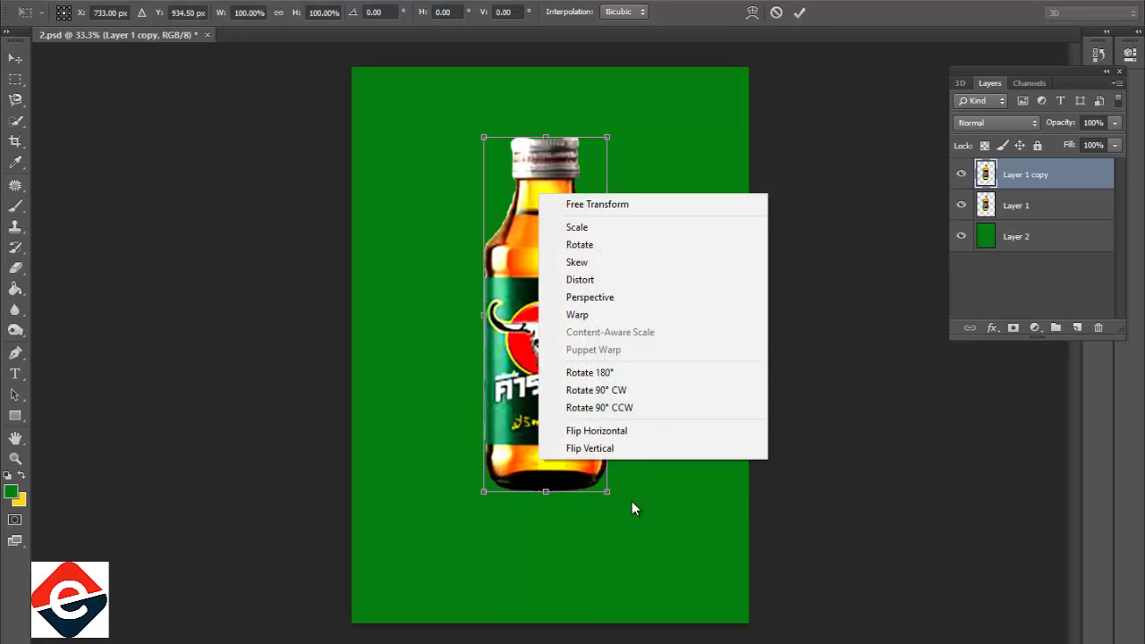
click(608, 450)
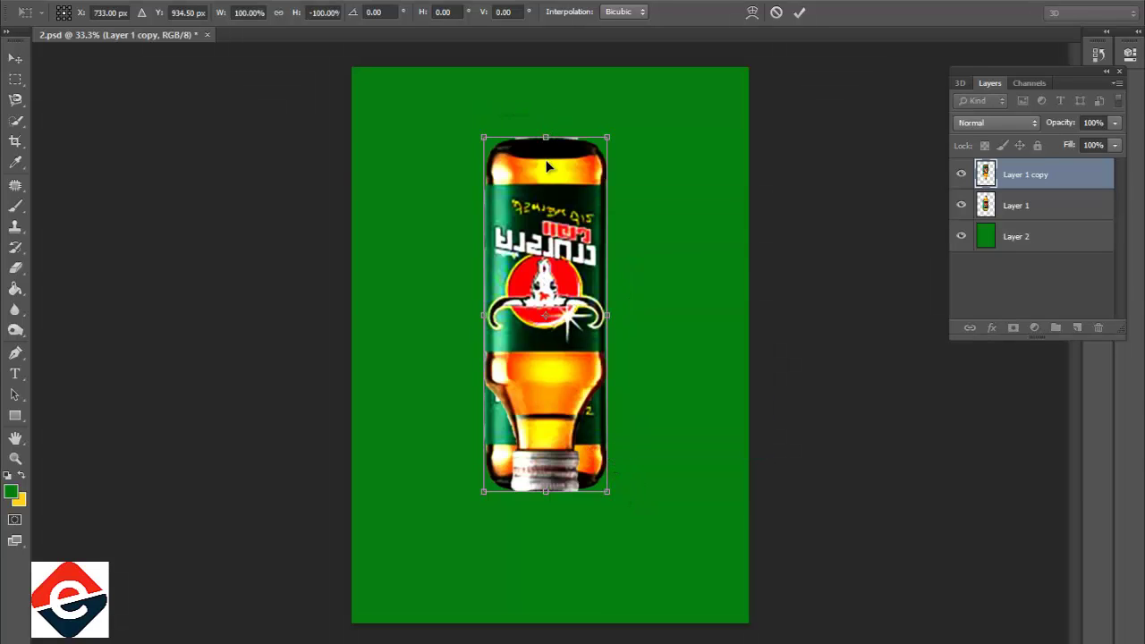
drag(549, 167, 549, 532)
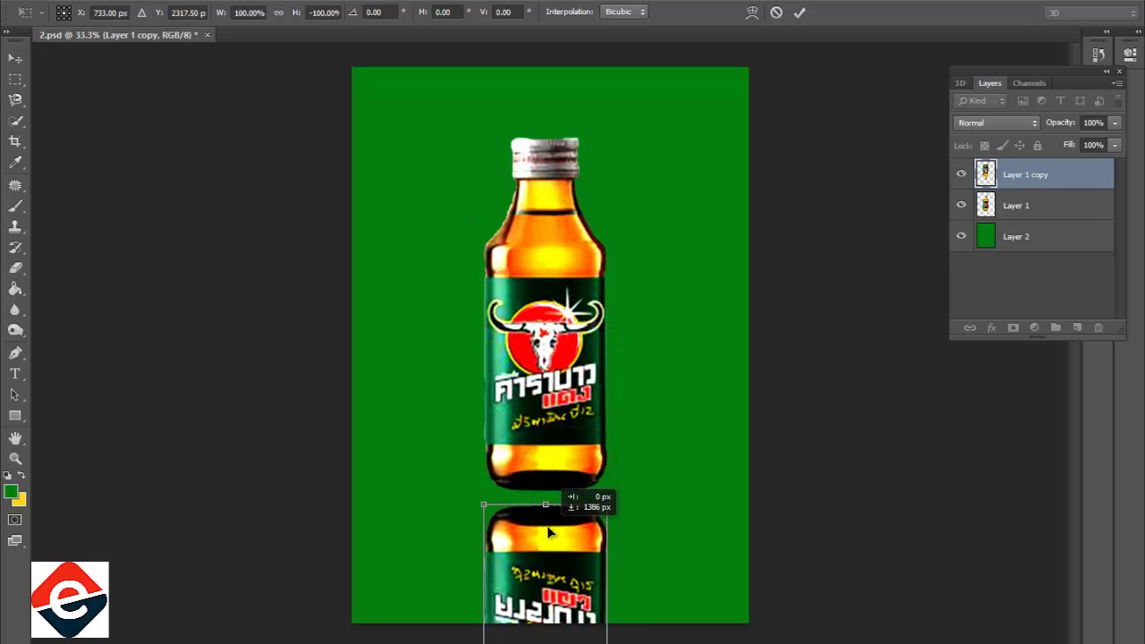
drag(548, 532, 551, 513)
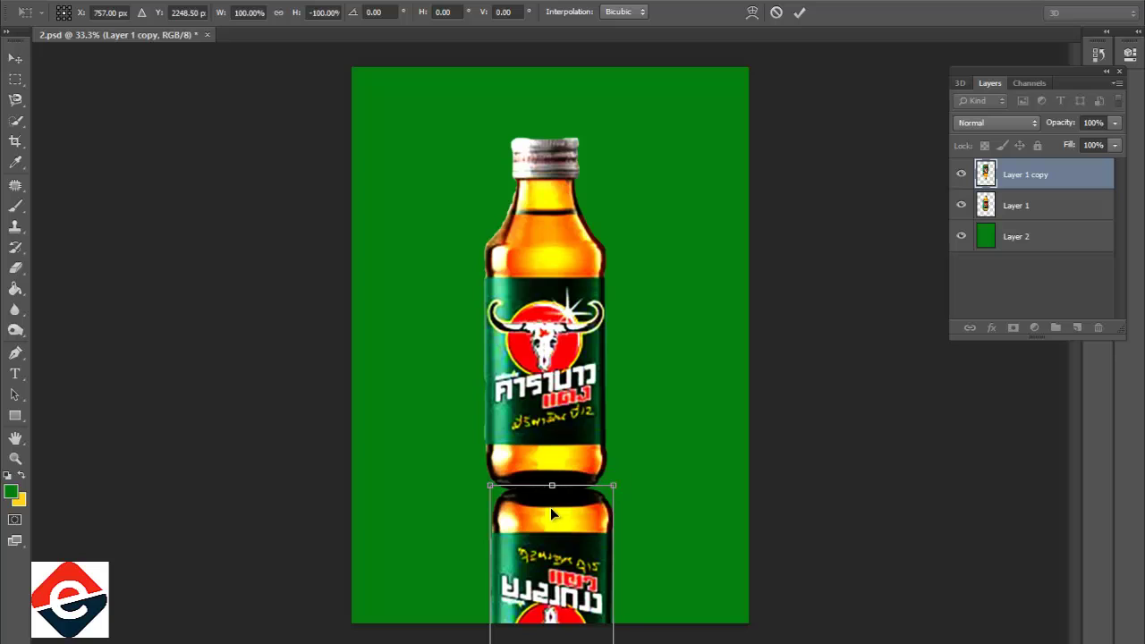
key(Left)
key(Left)
key(Left)
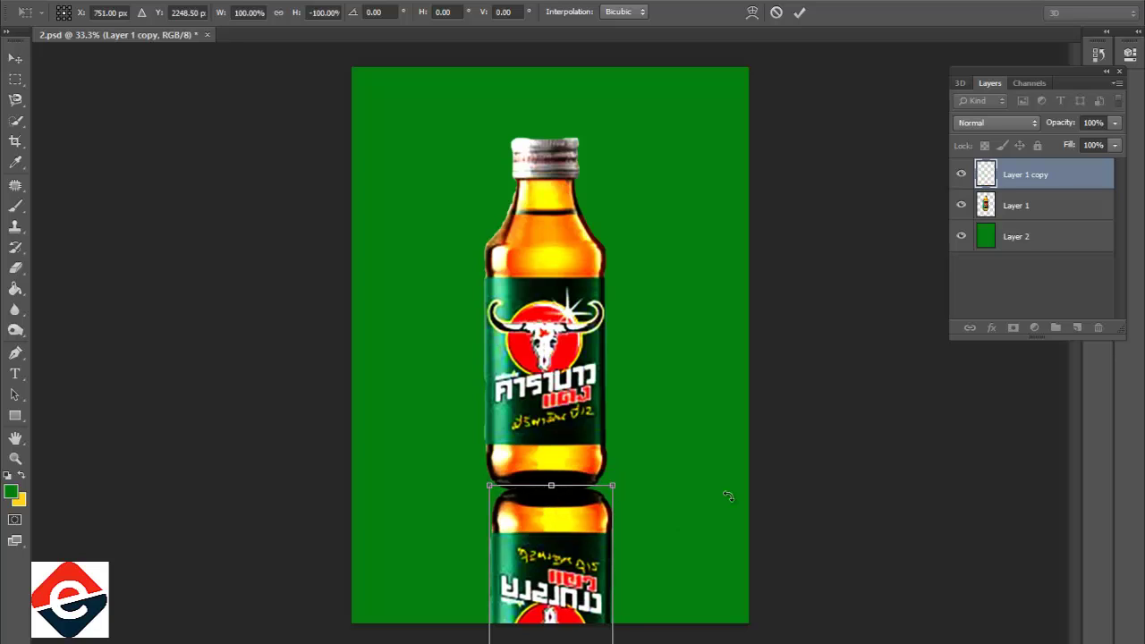
key(Left)
key(Left)
key(Left)
key(Left)
key(Left)
key(Left)
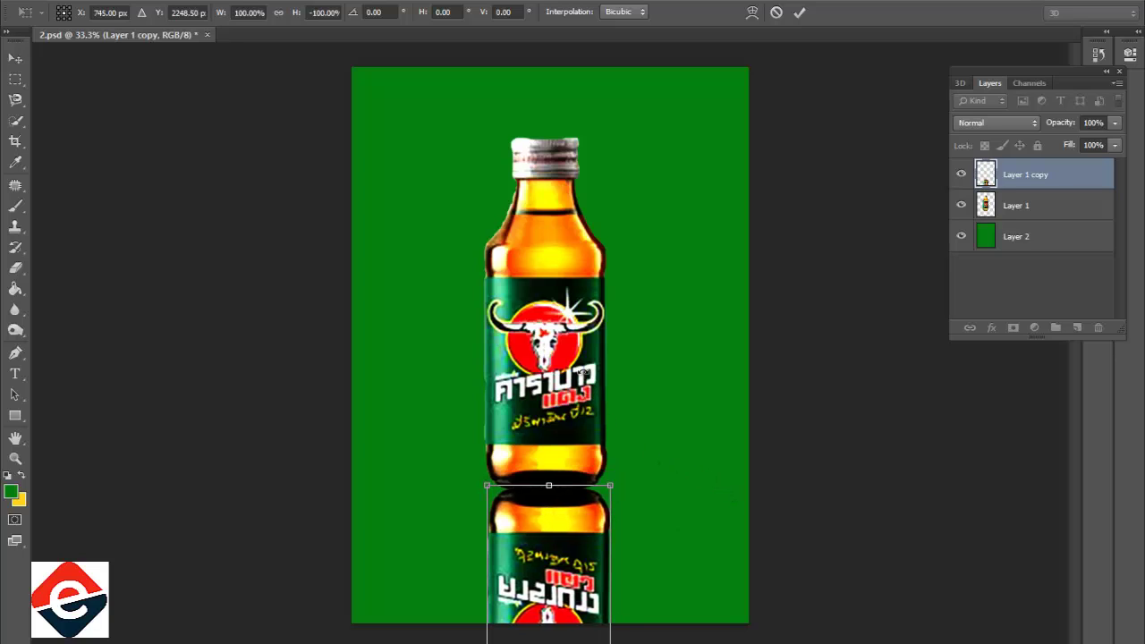
click(798, 14)
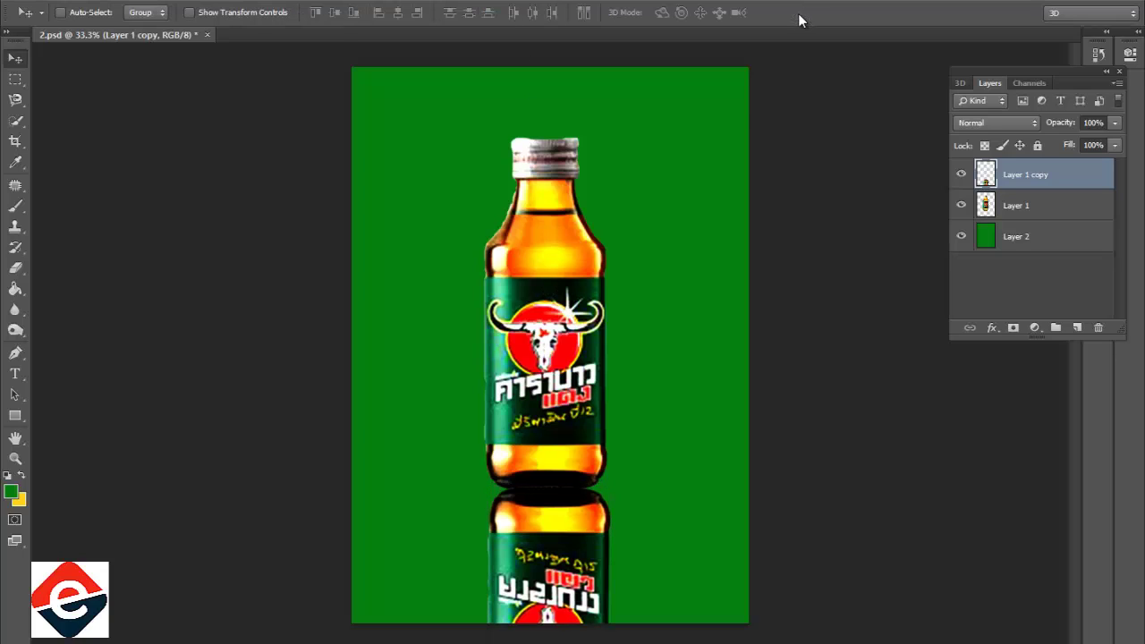
- Nudge Layer 1 up and move Layer 1 copy up to meet the bottle's base
click(1045, 209)
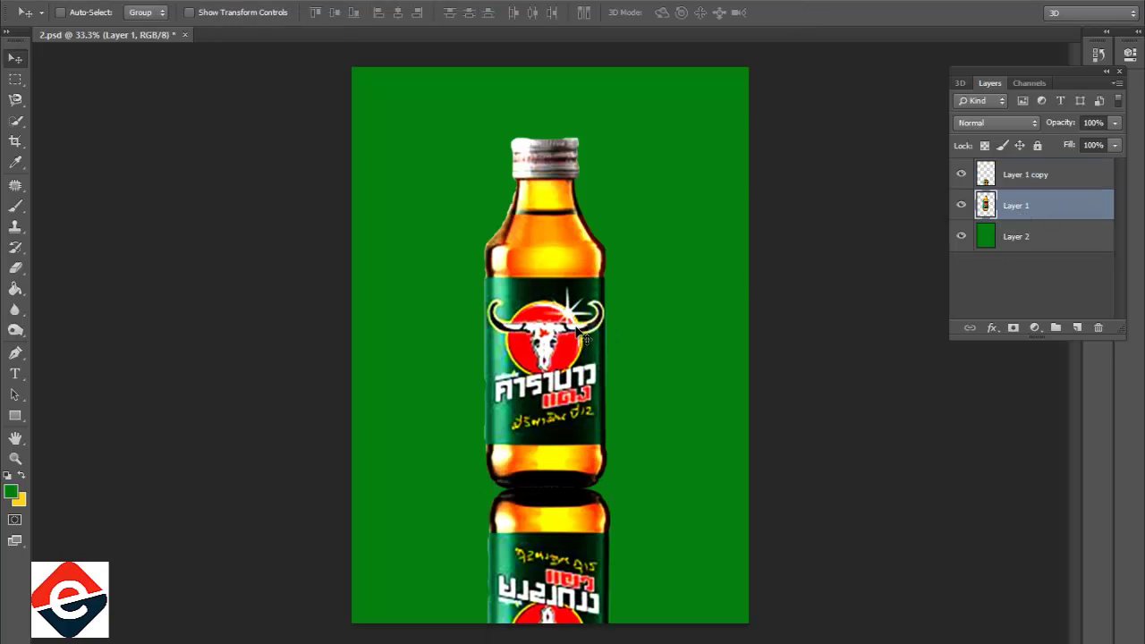
right_click(539, 195)
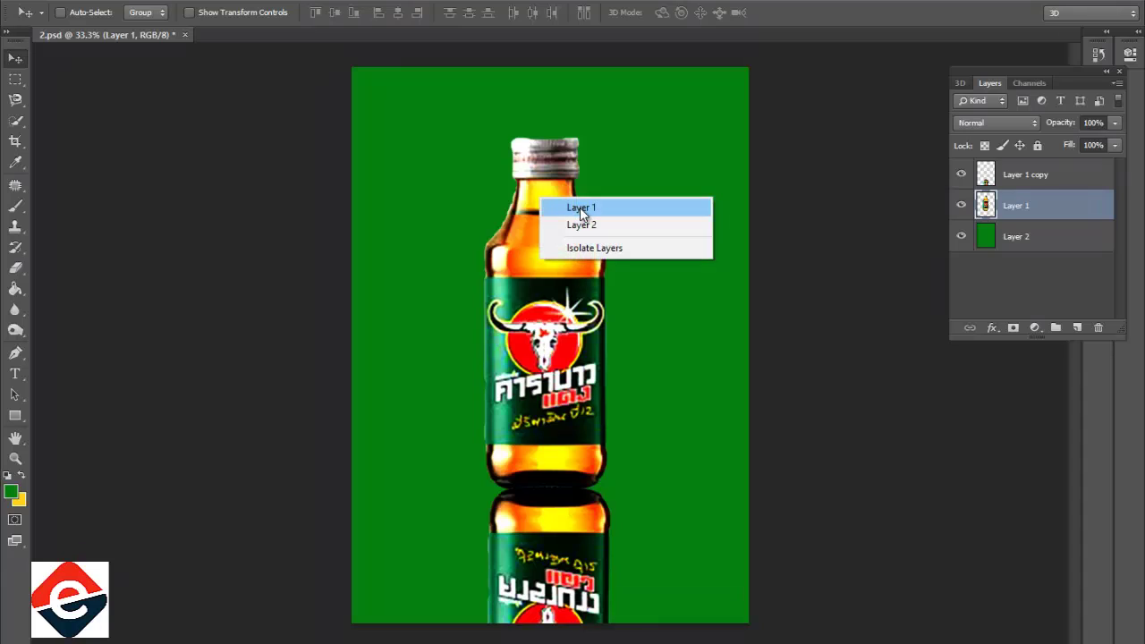
click(573, 211)
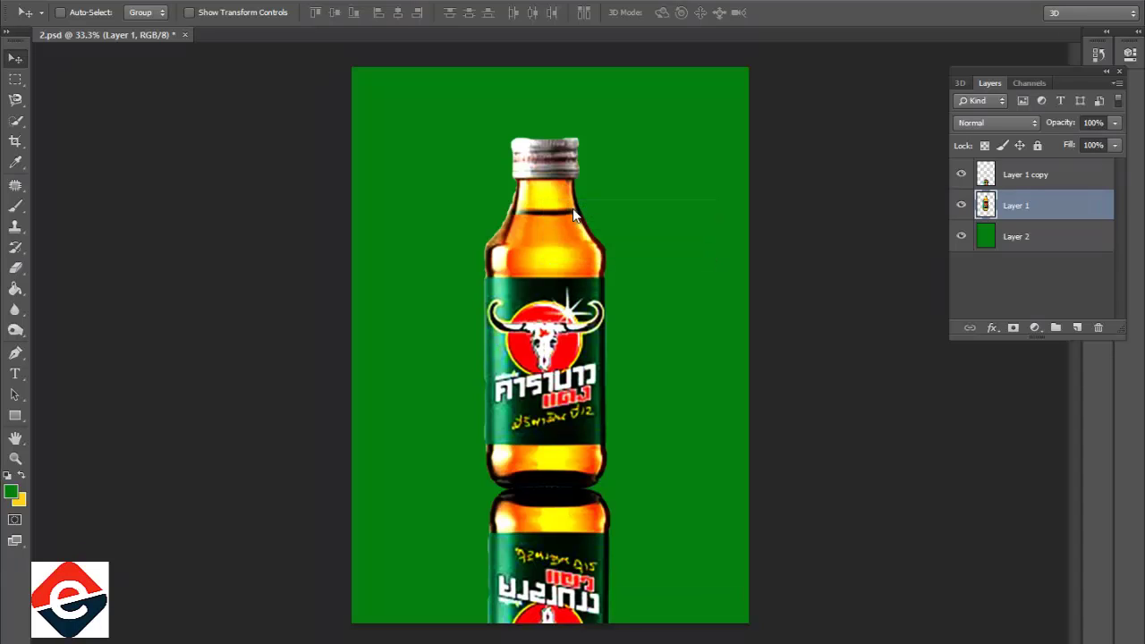
key(Up)
key(Up)
key(Up)
key(Up)
key(Up)
key(Up)
key(Up)
key(Up)
key(Up)
key(Up)
key(Up)
key(Up)
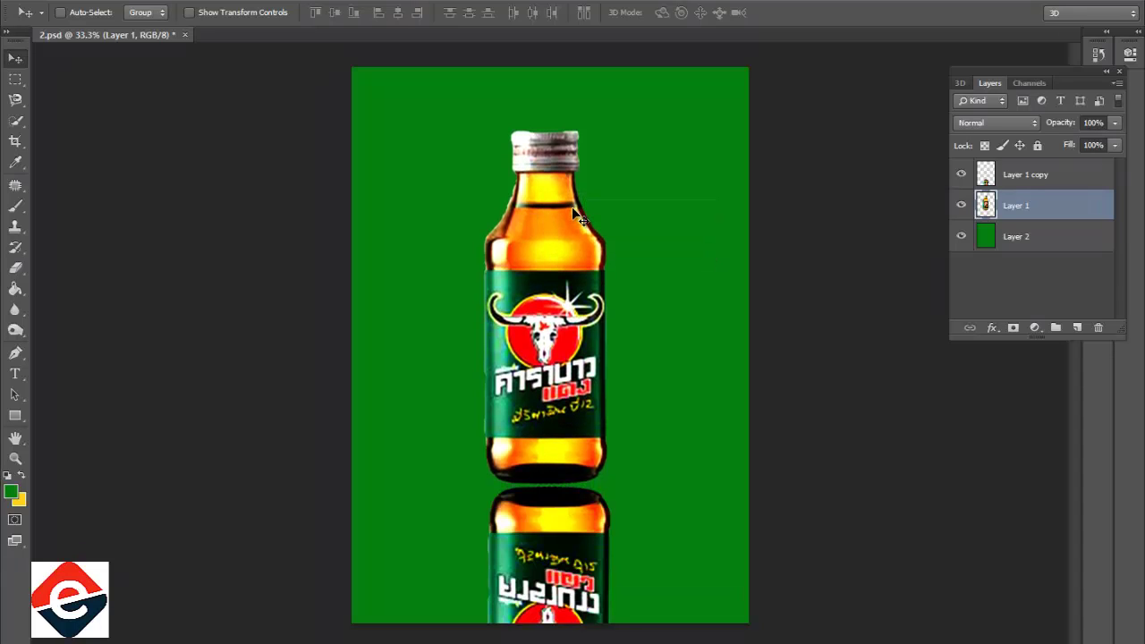
key(Up)
key(Up)
key(Up)
key(Up)
key(Up)
key(Up)
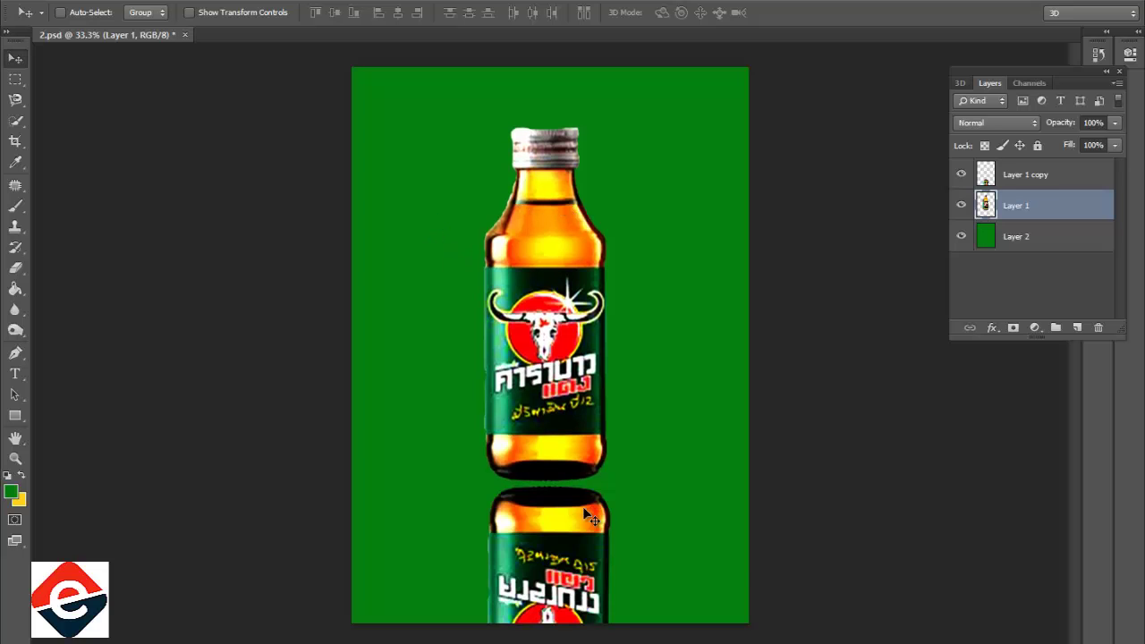
right_click(586, 518)
click(587, 519)
drag(576, 534, 572, 523)
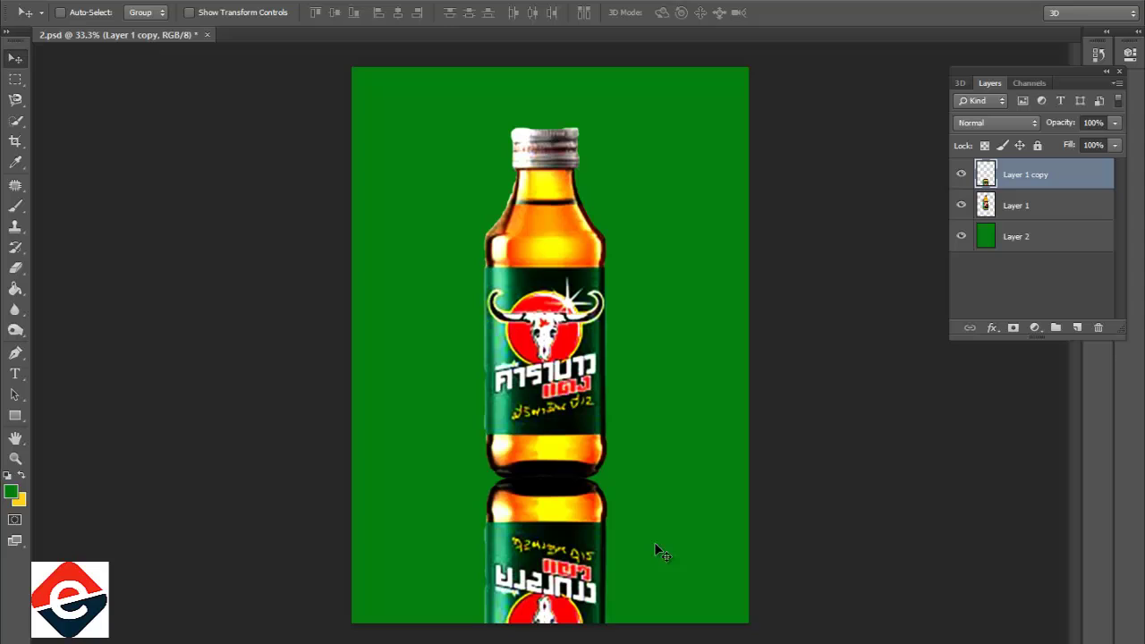
key(Up)
key(Up)
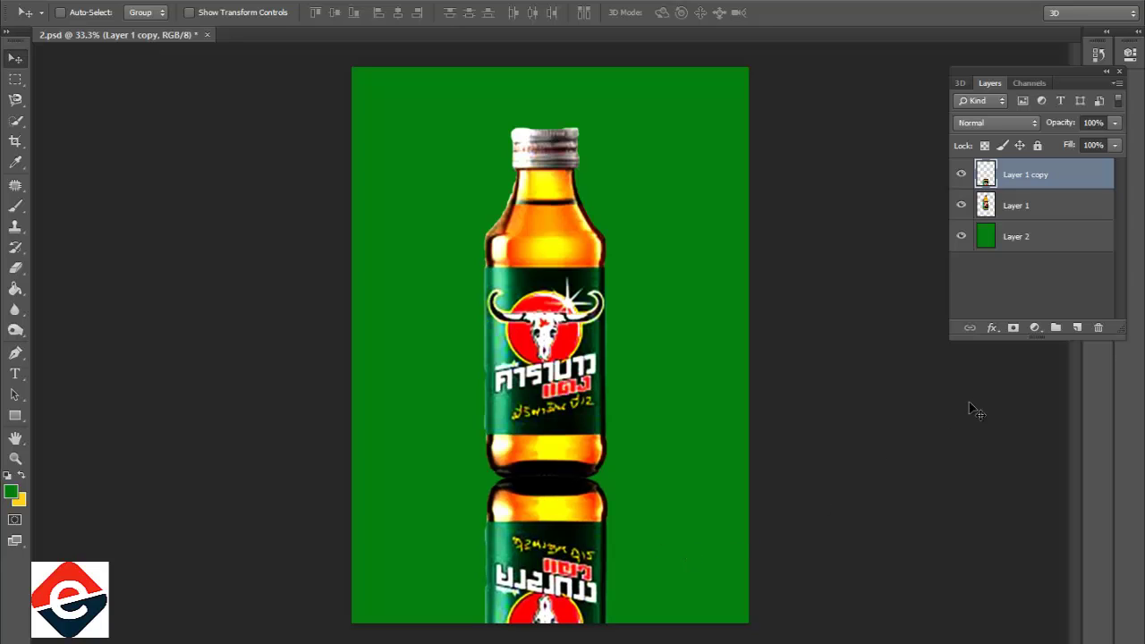
- Check both bottle outlines as selections, deselect, and select Layer 1 copy
ctrl+click(984, 206)
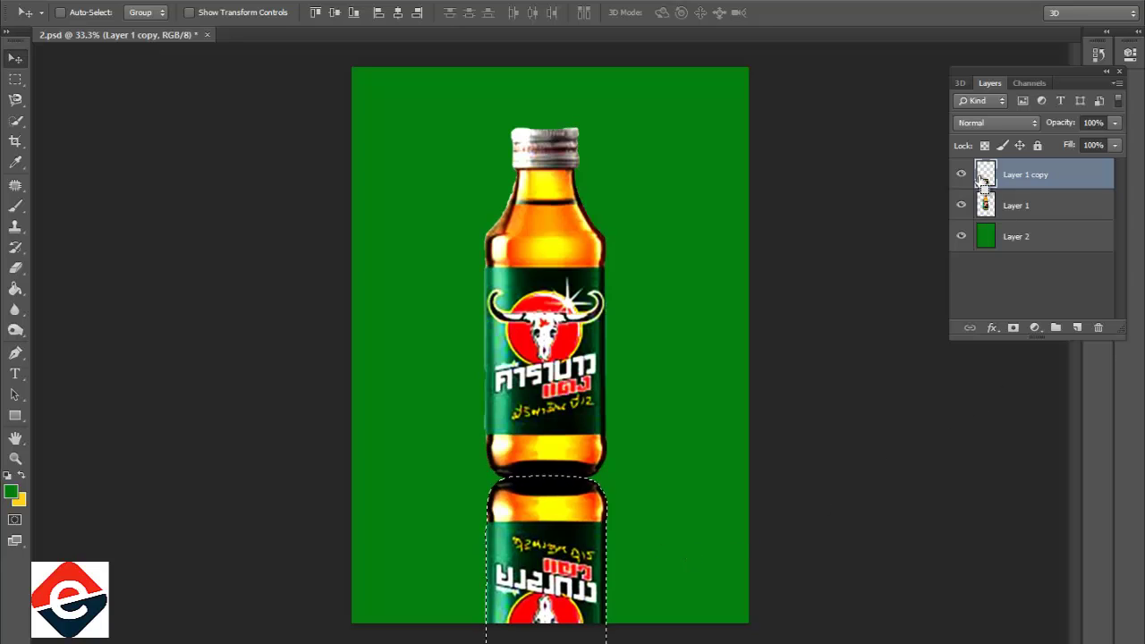
ctrl+click(985, 175)
click(1025, 206)
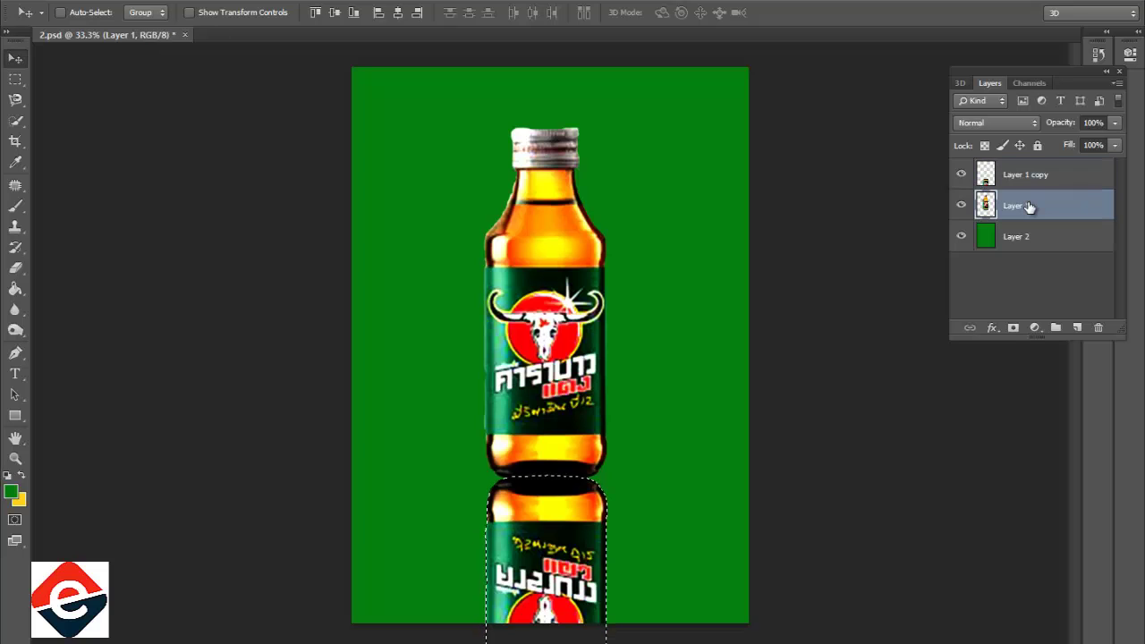
click(214, 2)
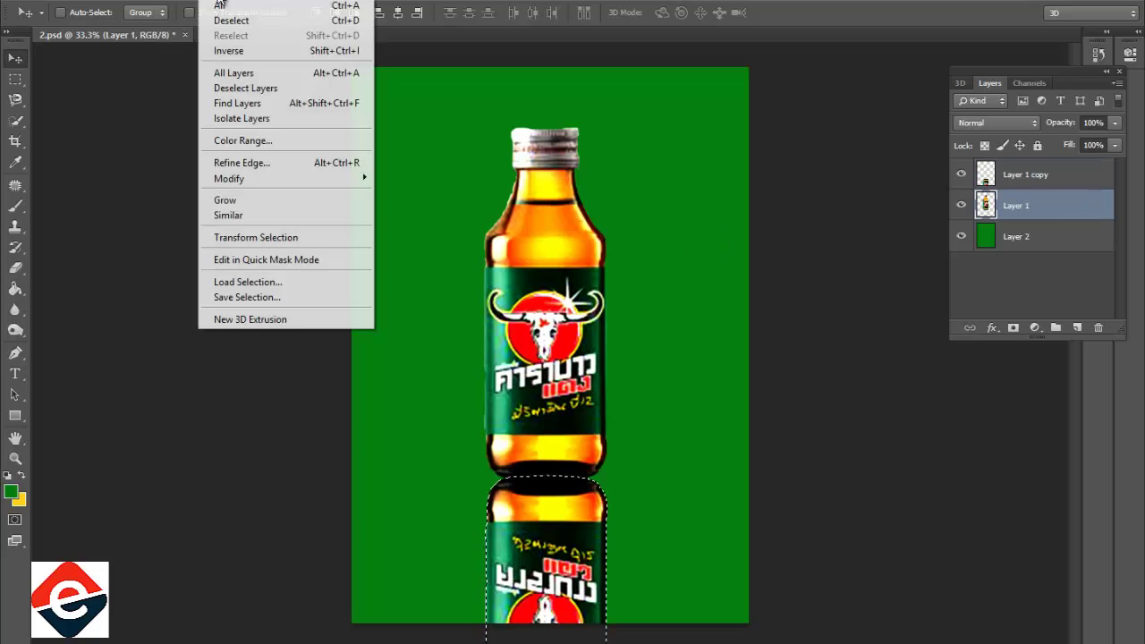
click(313, 19)
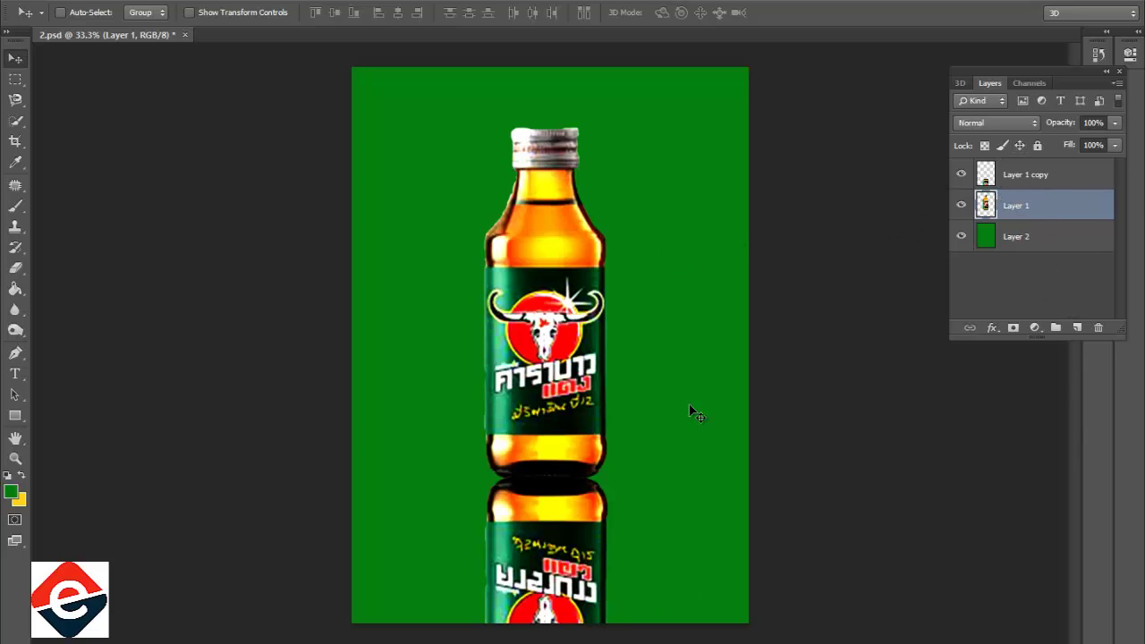
click(1022, 176)
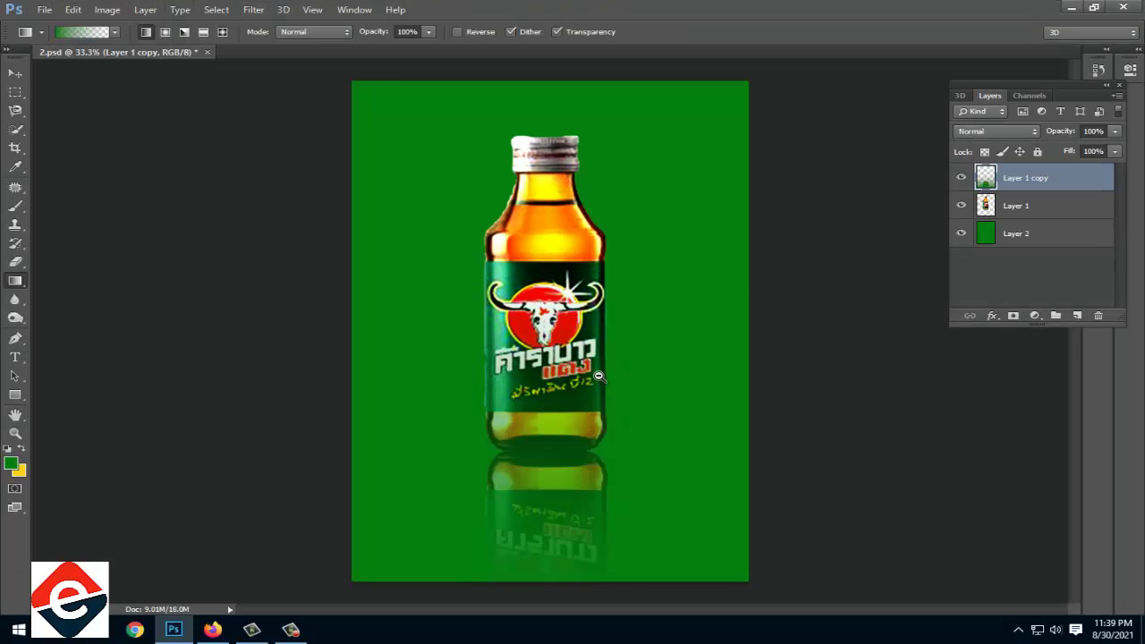
- Fade Layer 1 copy into the green with a bottom-up gradient
key(ctrl+minus)
key(ctrl+z)
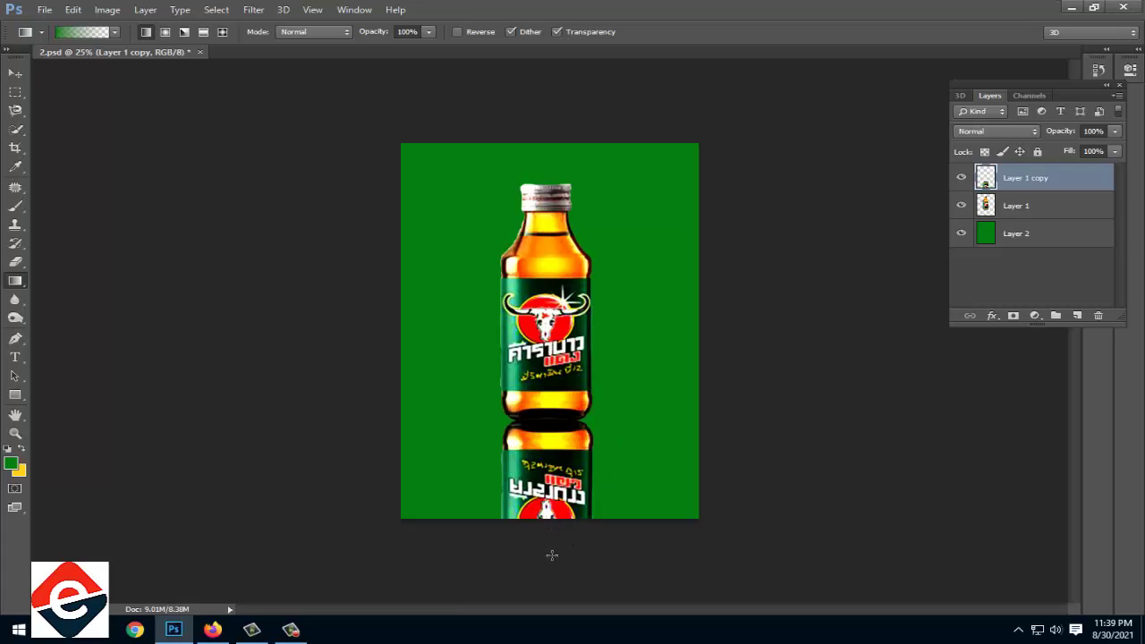
drag(551, 555, 547, 259)
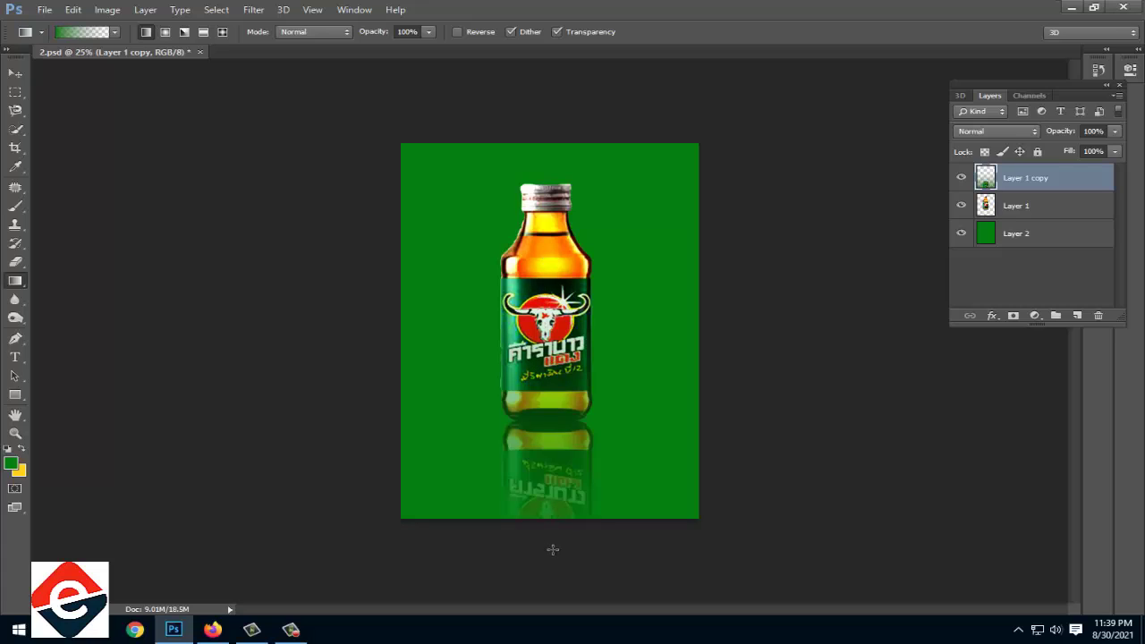
drag(552, 549, 547, 344)
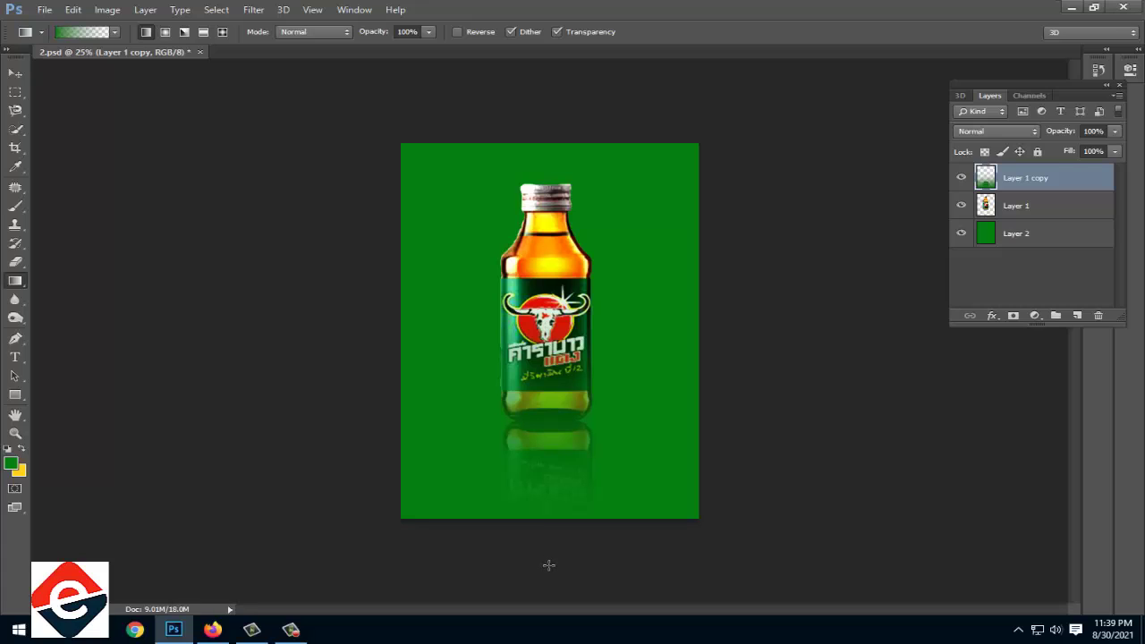
drag(562, 560, 545, 269)
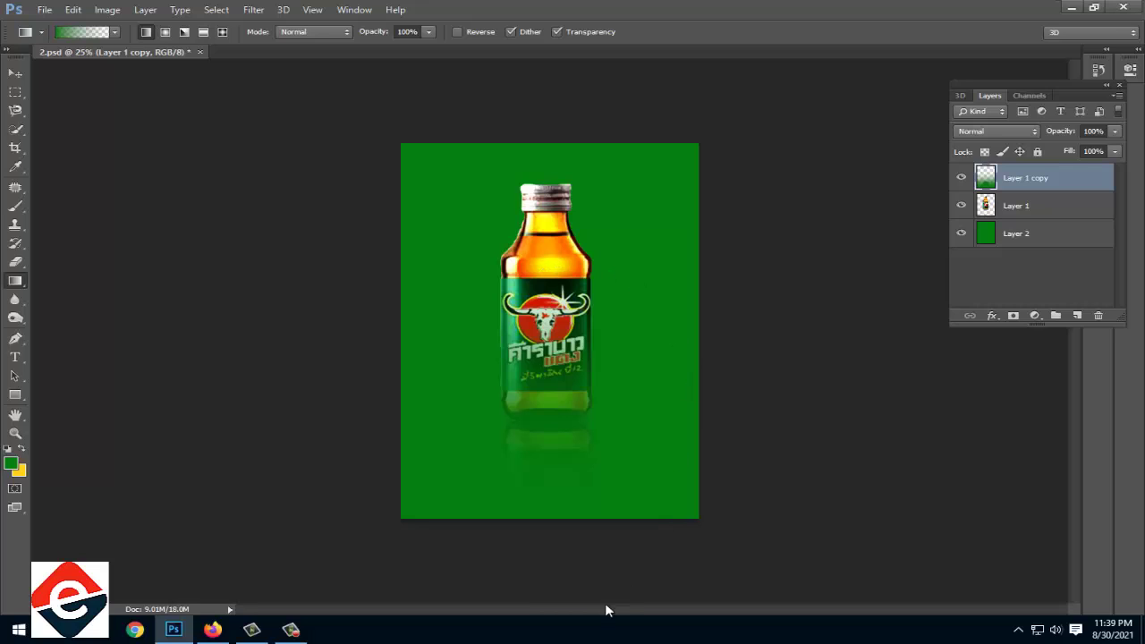
key(ctrl+z)
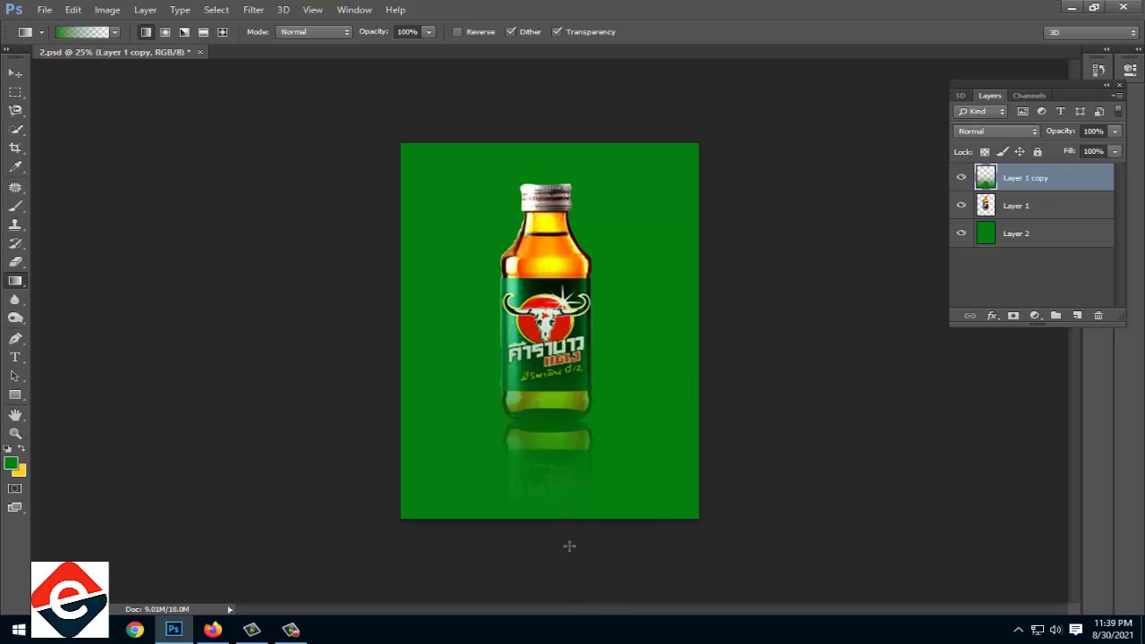
drag(569, 546, 544, 368)
key(ctrl+minus)
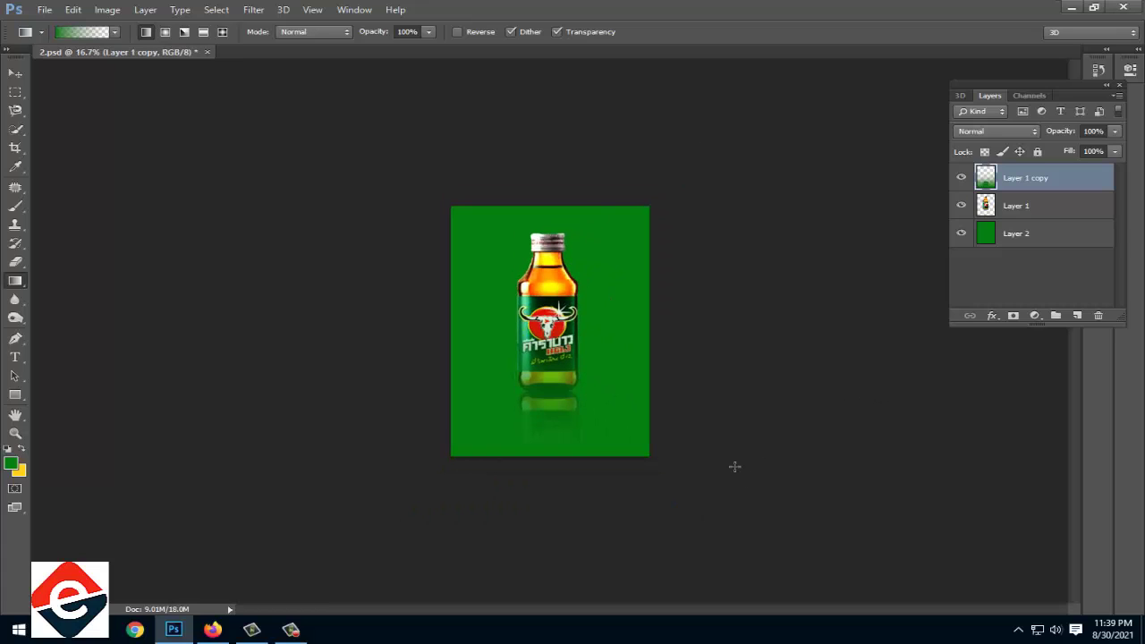
- Lower Layer 1 copy's opacity to 51%
click(1114, 132)
click(1072, 150)
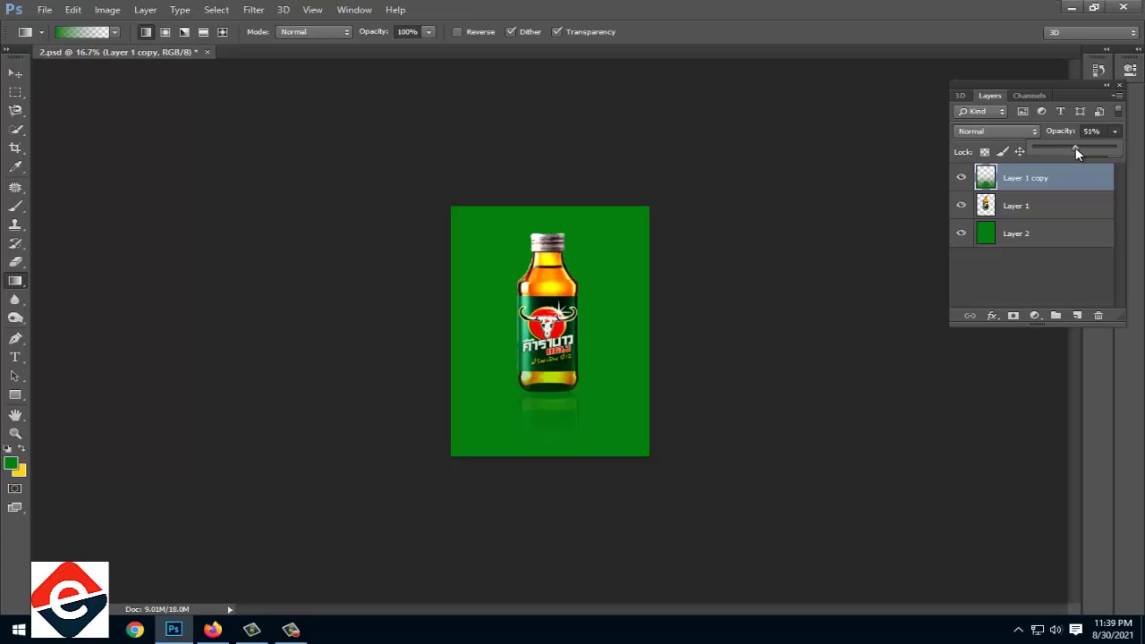
drag(1074, 148, 1076, 150)
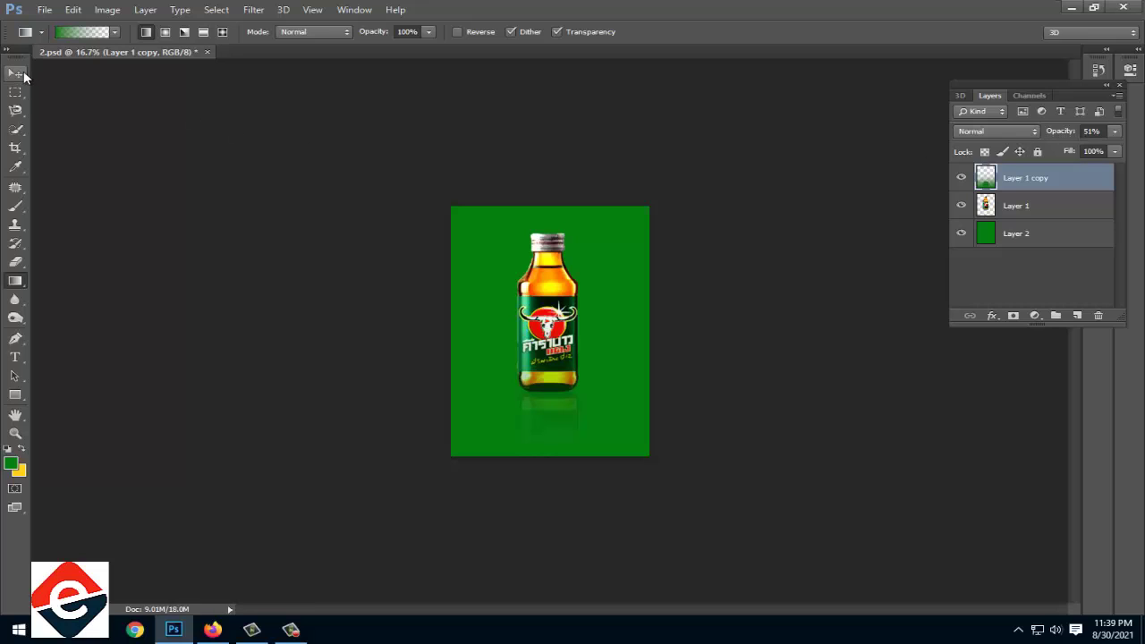
click(16, 73)
key(ctrl+plus)
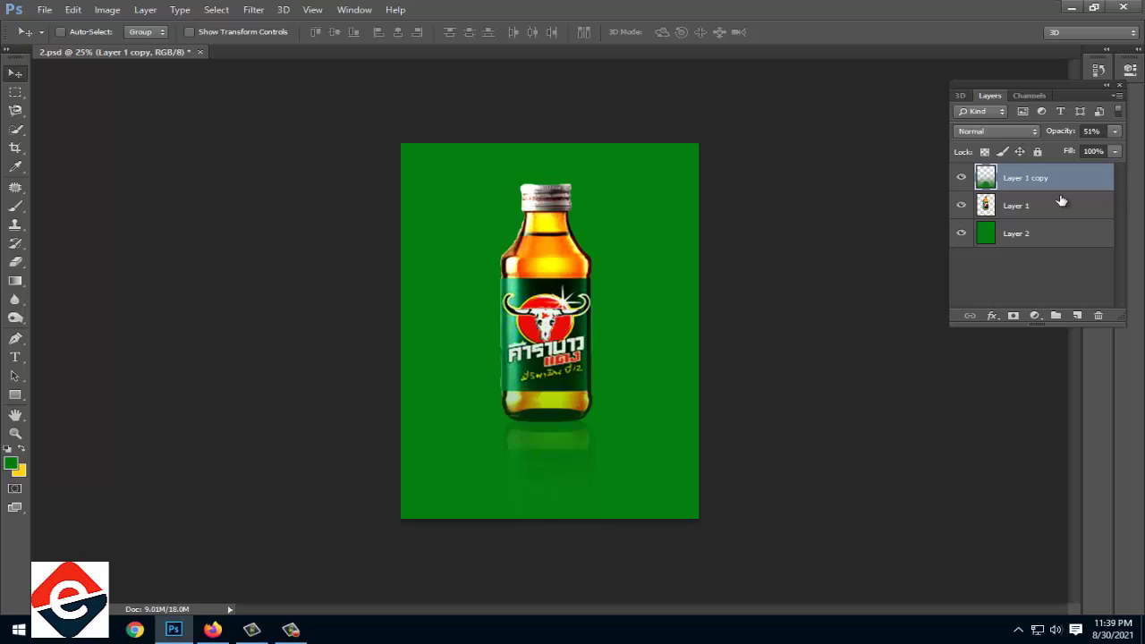
- Apply Levels to Layer 1 with input values 20, 0.57 and 248
click(1040, 208)
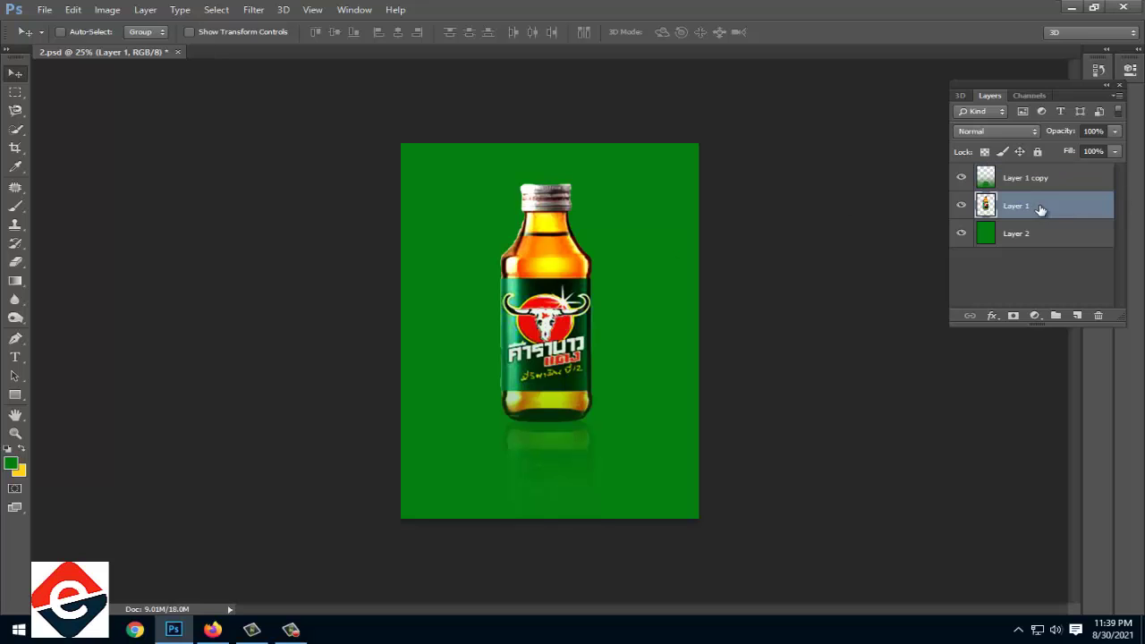
click(107, 10)
mouse_move(179, 46)
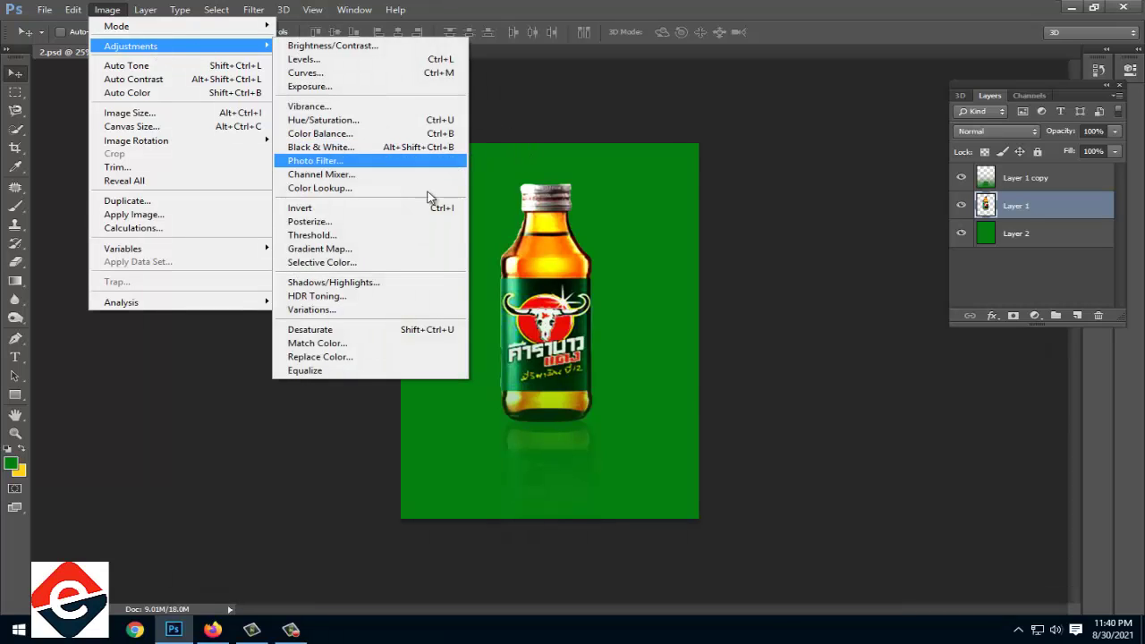
click(442, 119)
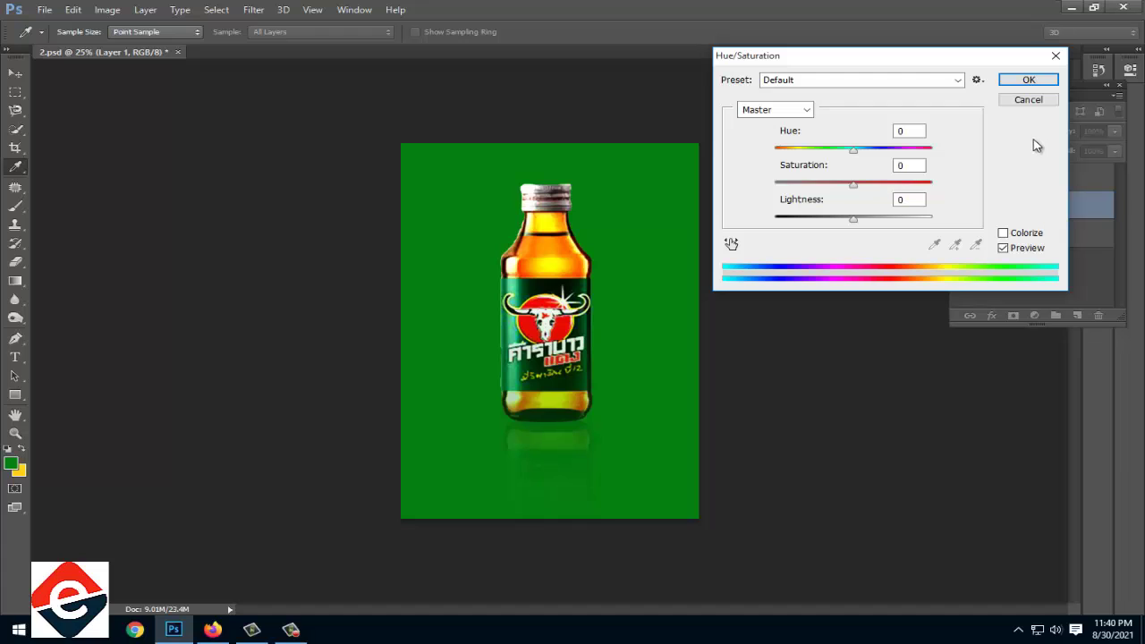
click(1027, 100)
key(v)
click(107, 9)
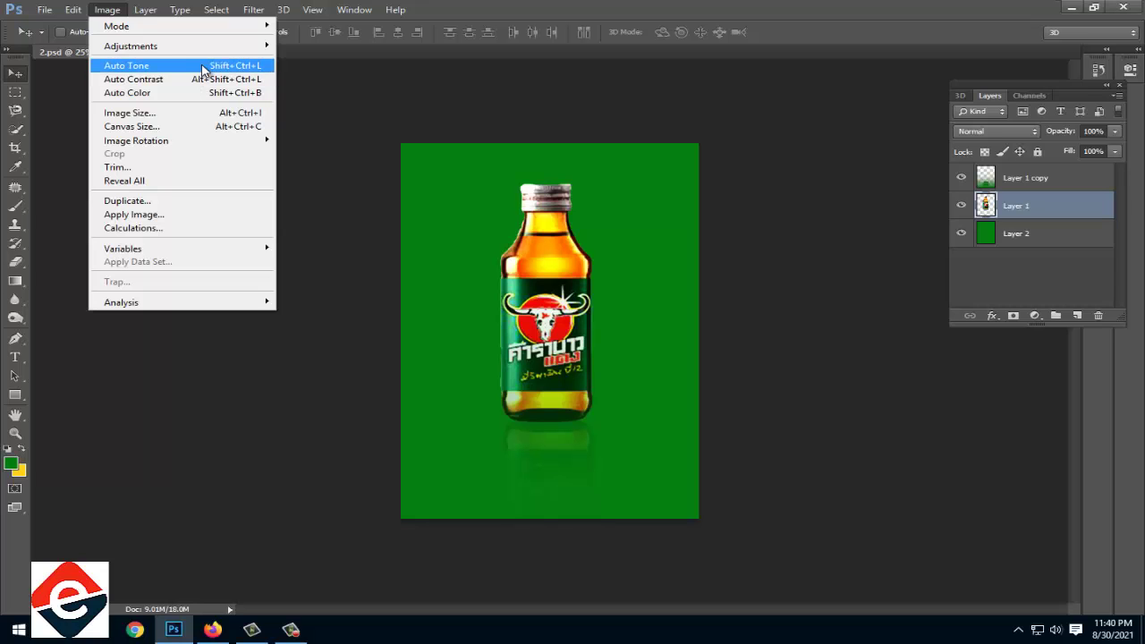
mouse_move(131, 46)
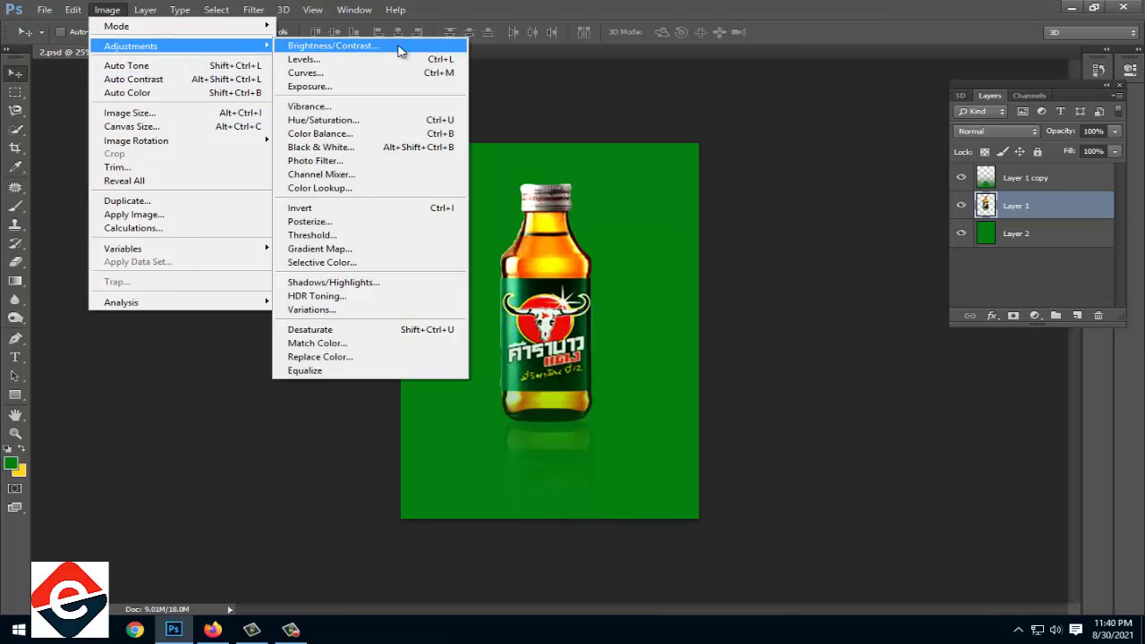
click(384, 58)
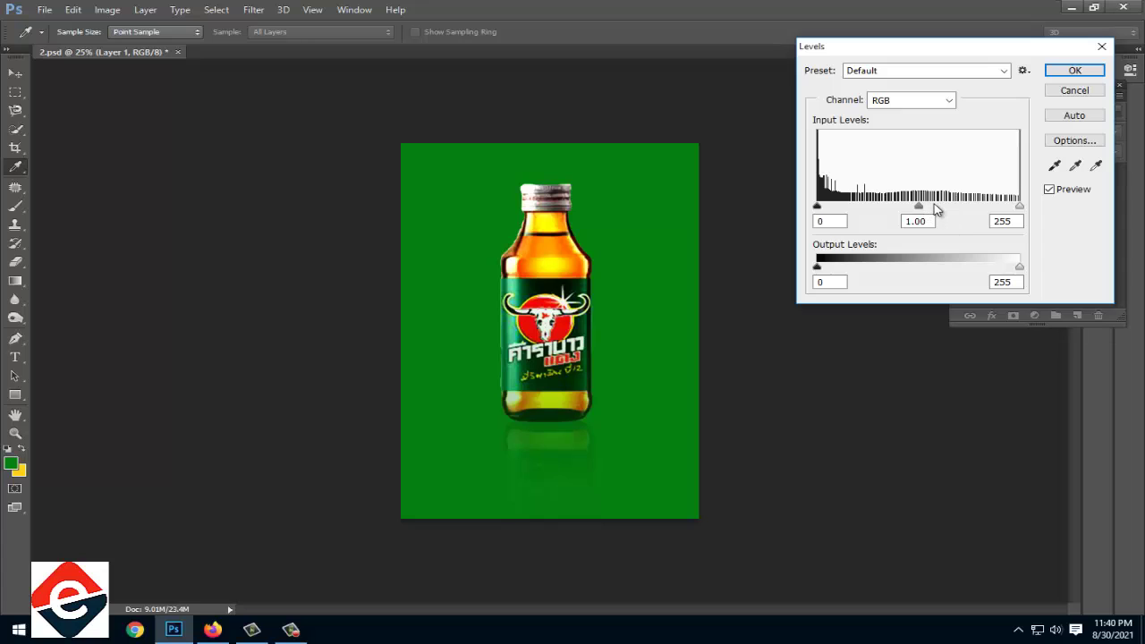
drag(919, 206, 952, 211)
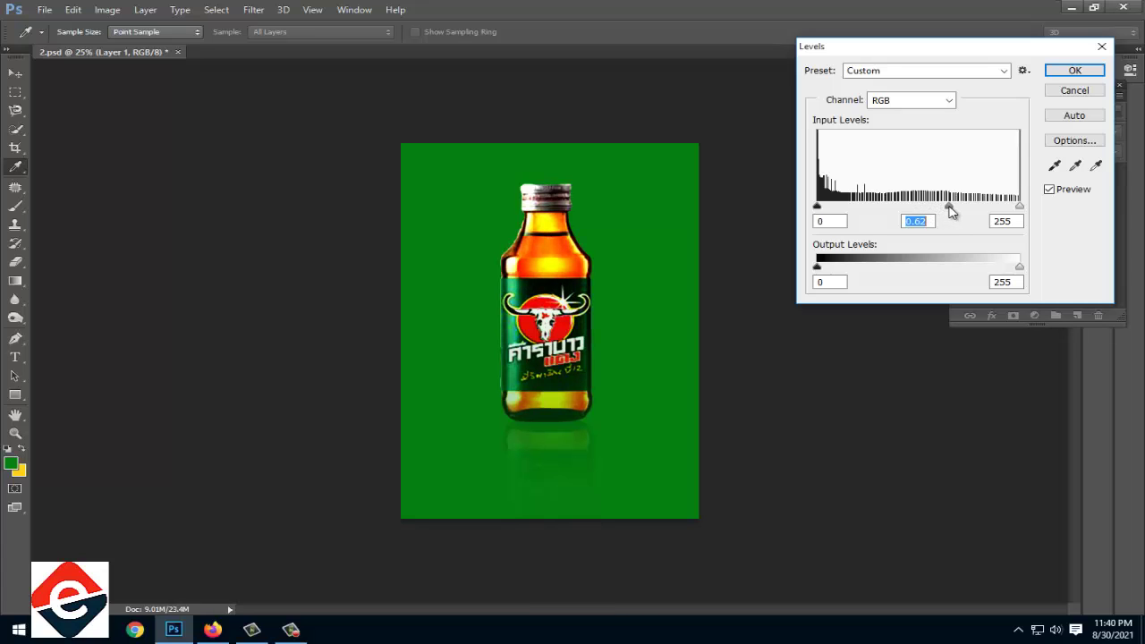
drag(817, 207, 832, 208)
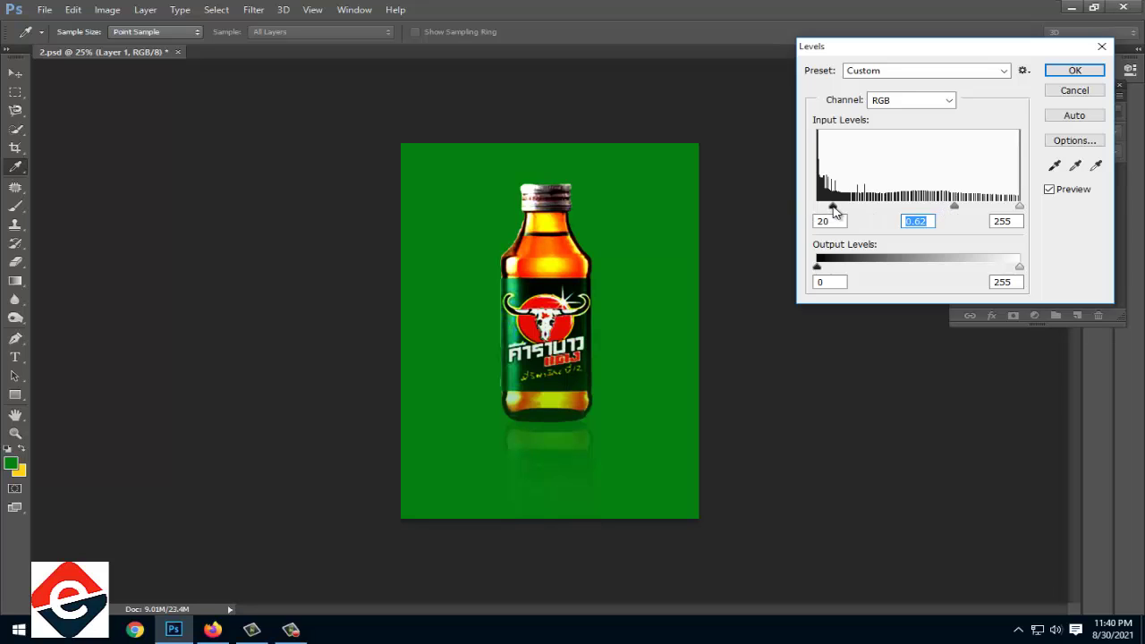
drag(1019, 206, 956, 210)
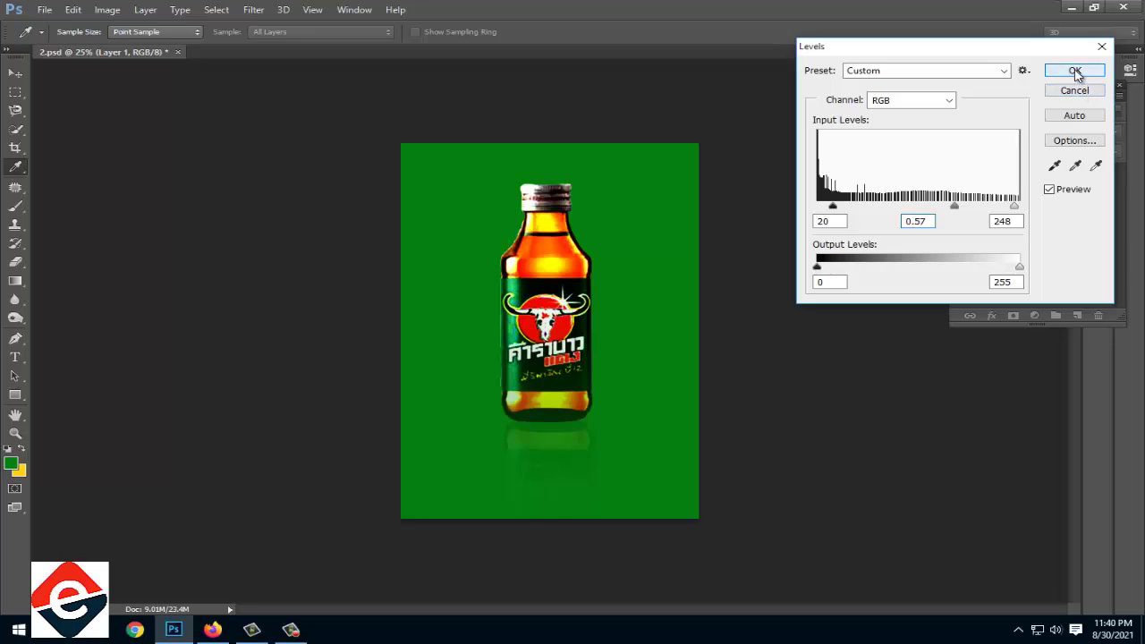
click(1074, 70)
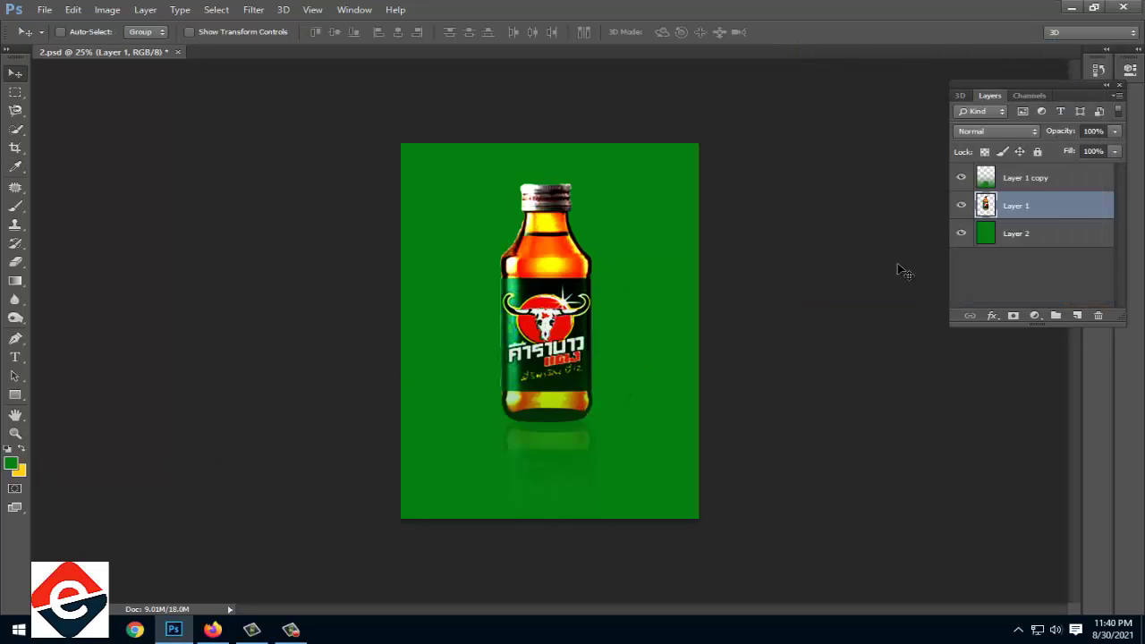
- Give Layer 1 Bevel & Emboss and a Drop Shadow (distance 5 px, size 46 px, opacity 47%)
right_click(1071, 209)
click(909, 30)
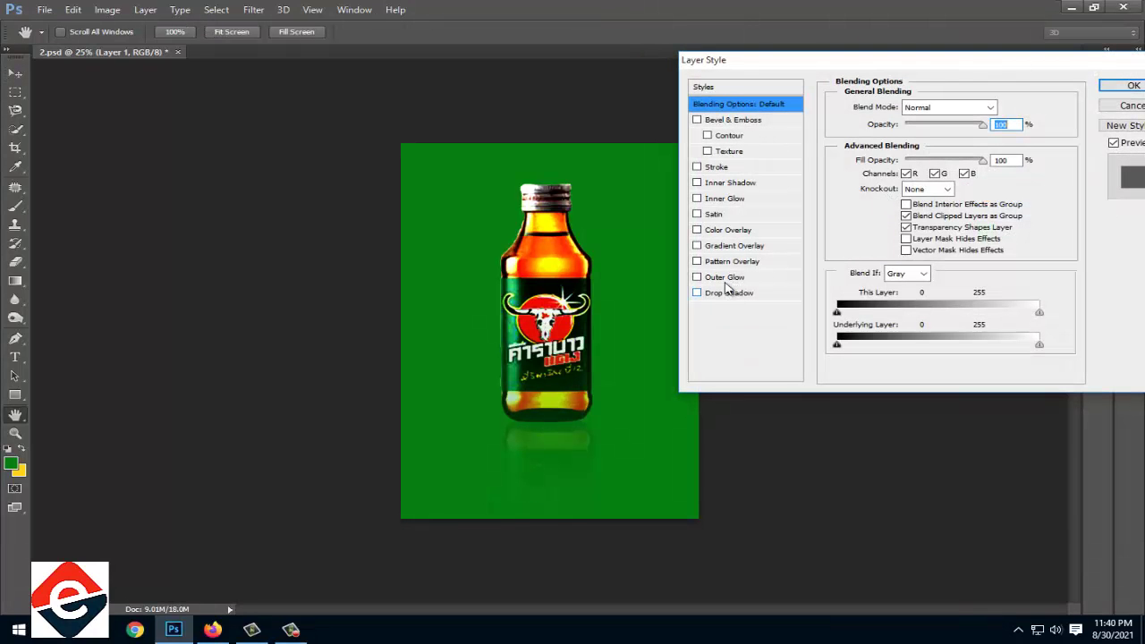
click(743, 295)
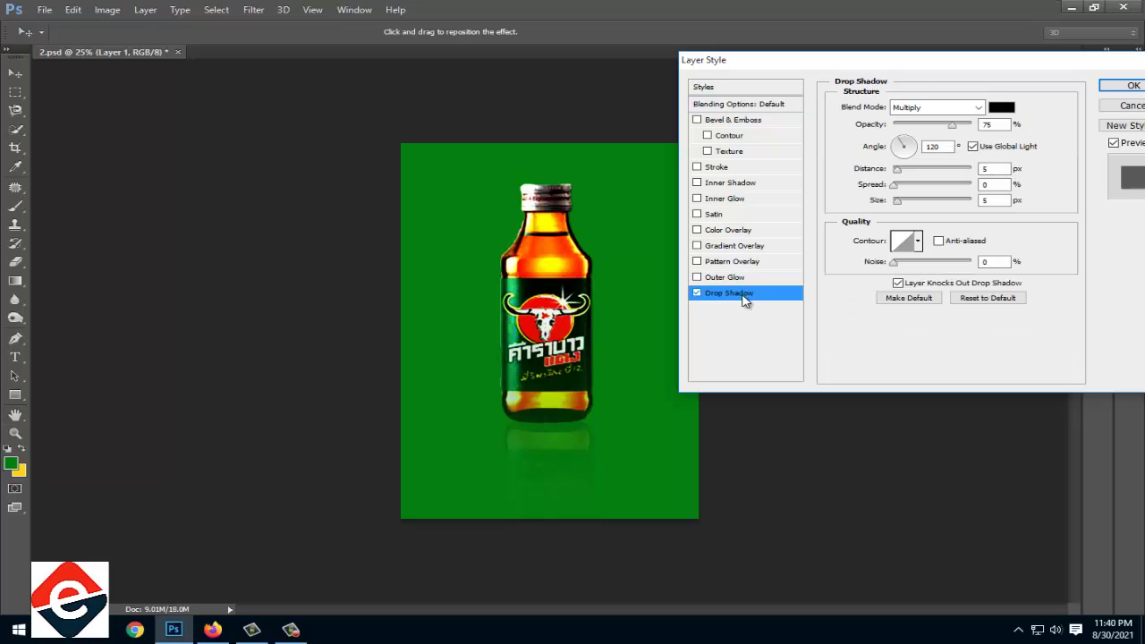
click(697, 120)
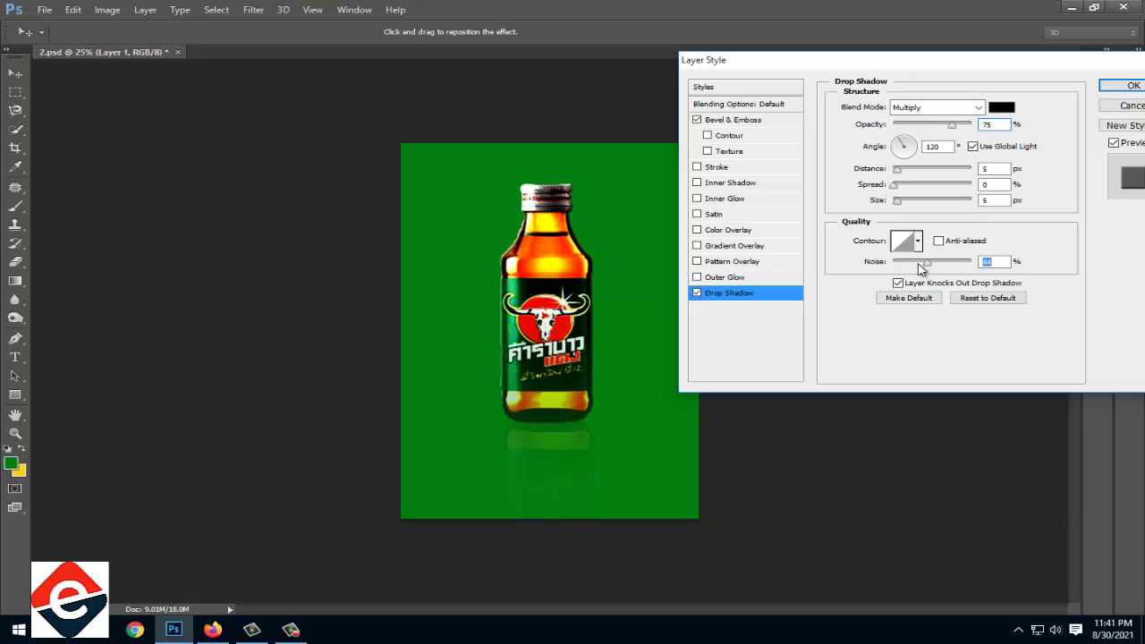
click(887, 264)
mouse_move(915, 206)
mouse_down()
mouse_move(928, 211)
mouse_move(913, 210)
mouse_up()
drag(898, 172, 910, 179)
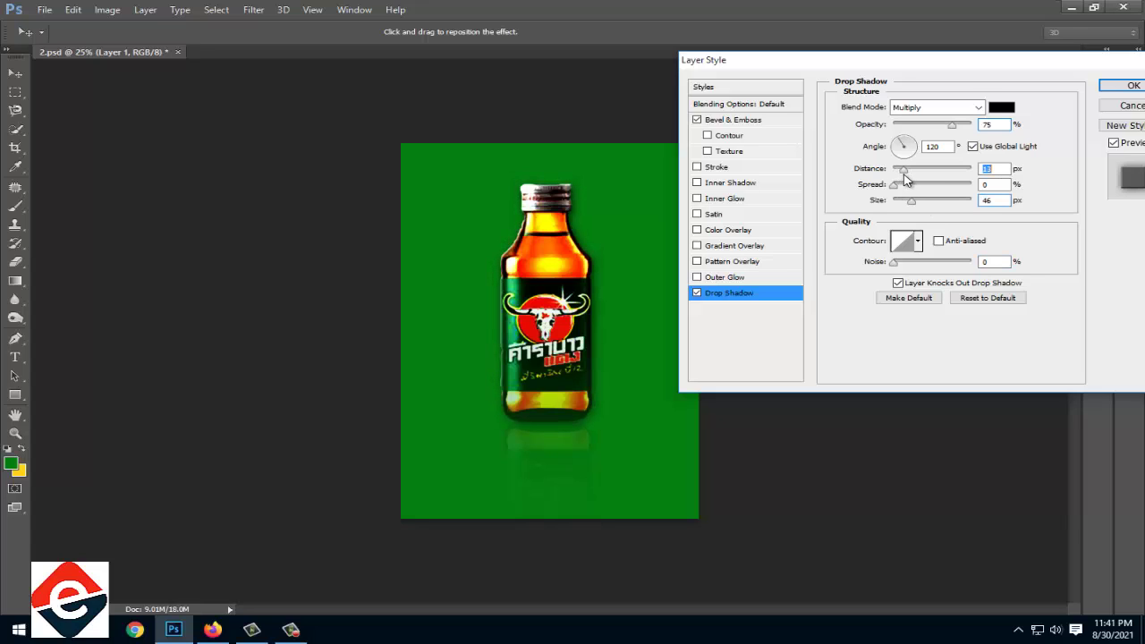
drag(957, 130, 961, 128)
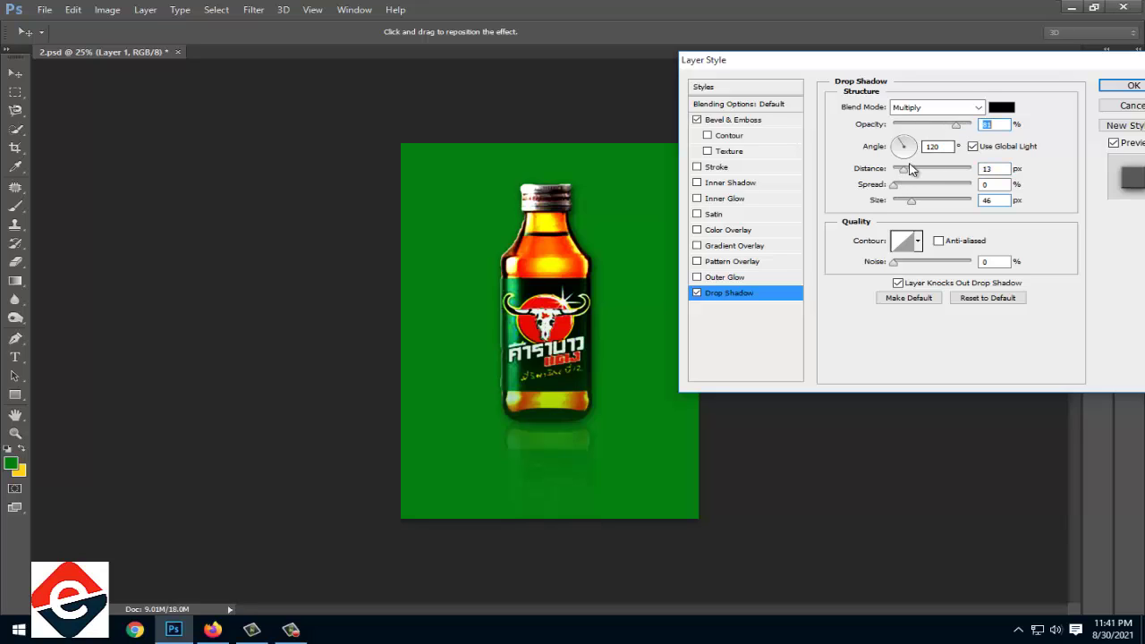
drag(912, 172, 902, 171)
mouse_move(955, 126)
mouse_down()
mouse_move(906, 134)
mouse_move(914, 127)
mouse_up()
click(1131, 85)
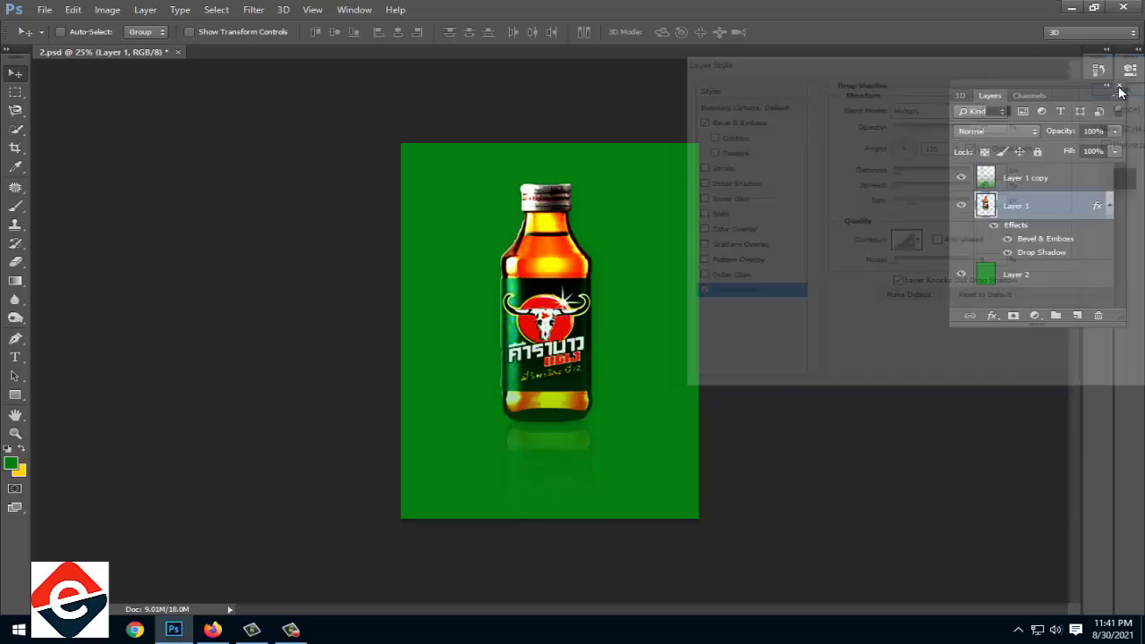
right_click(556, 438)
- Select Layer 1 copy and zoom the canvas to review the finished design
click(586, 442)
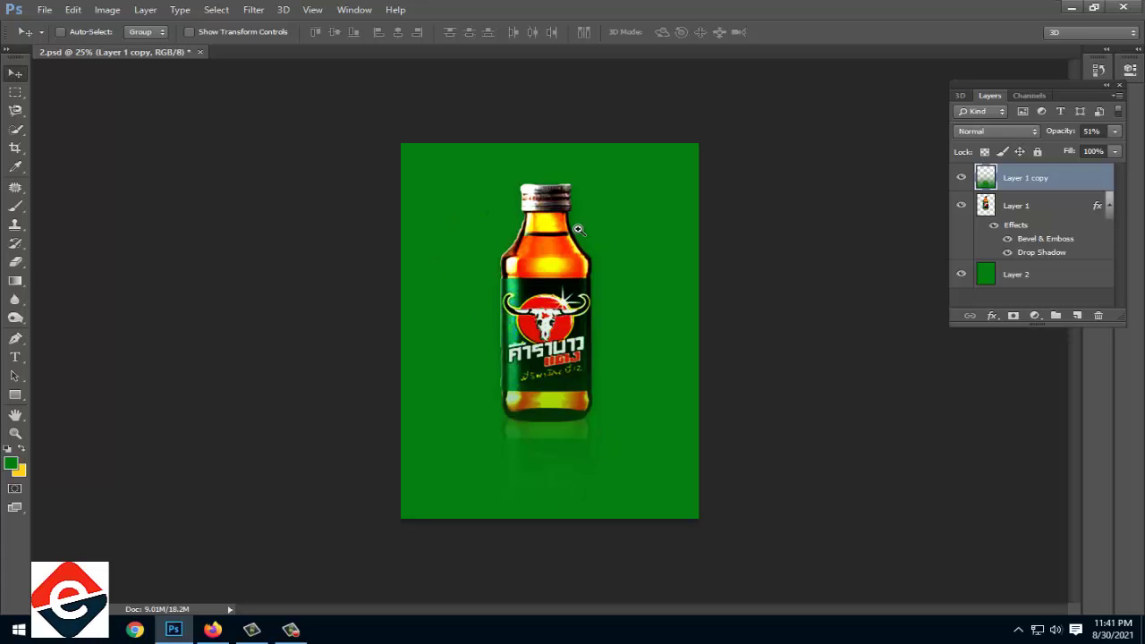
scroll(578, 230, down, 1)
scroll(608, 276, down, 1)
scroll(596, 277, up, 1)
scroll(613, 288, up, 2)
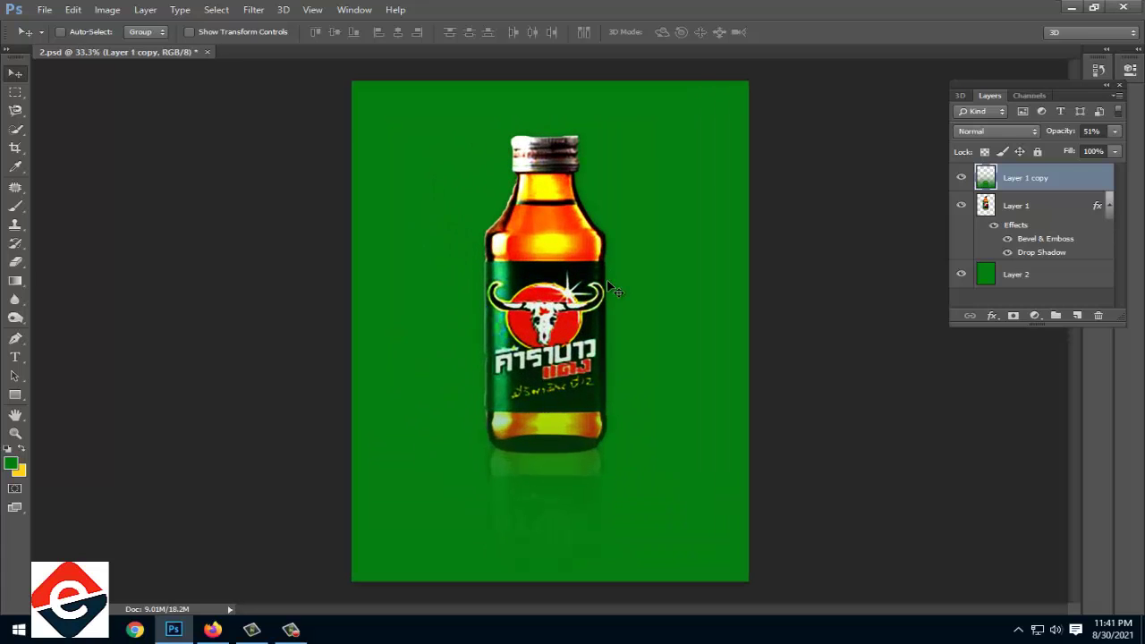
click(50, 16)
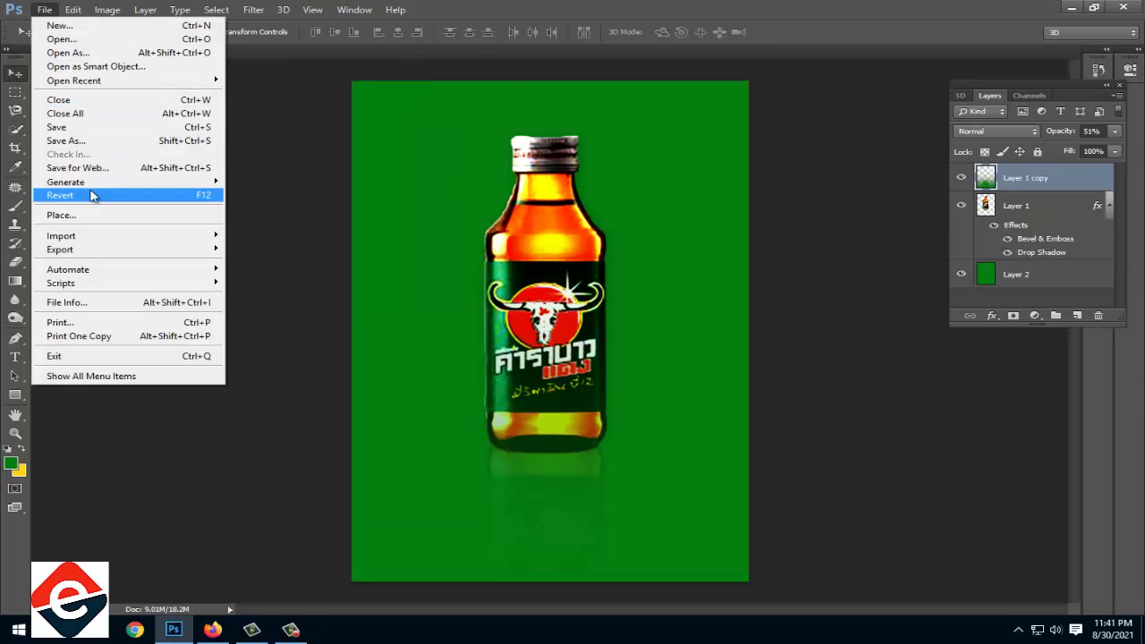
- Save the document as 'Final Shadow' in Photoshop PSD format
click(87, 141)
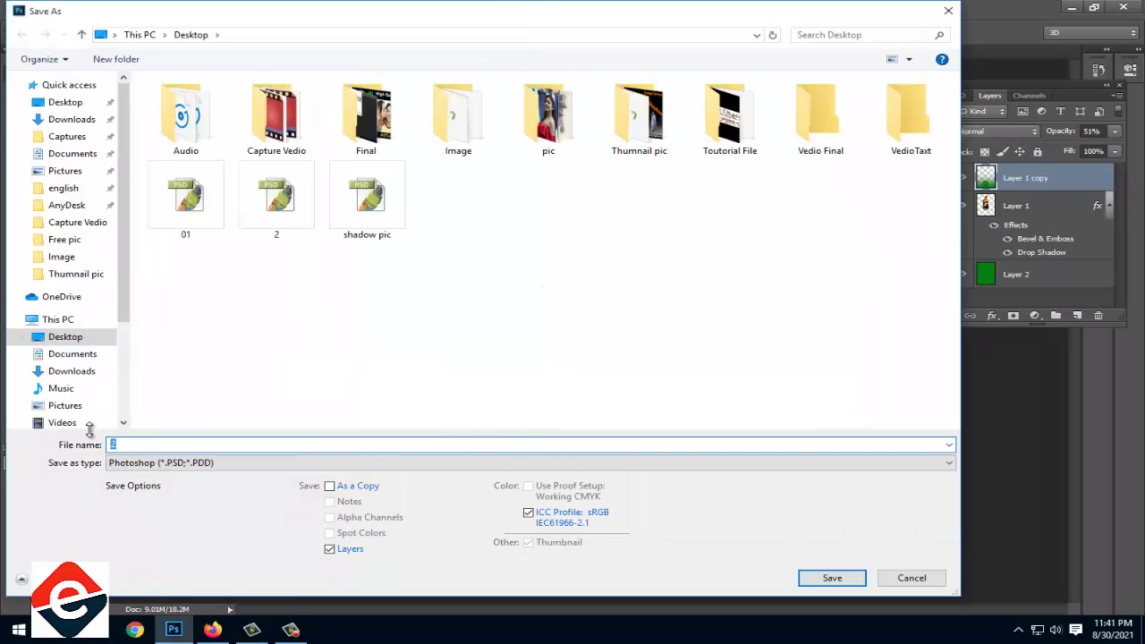
text(Final)
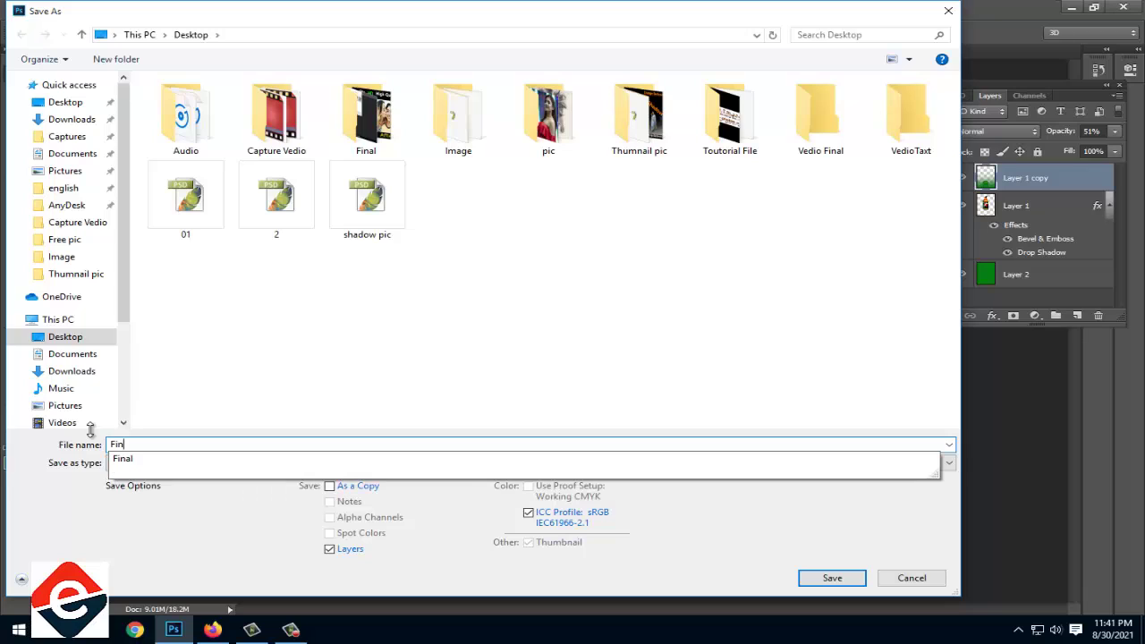
click(173, 471)
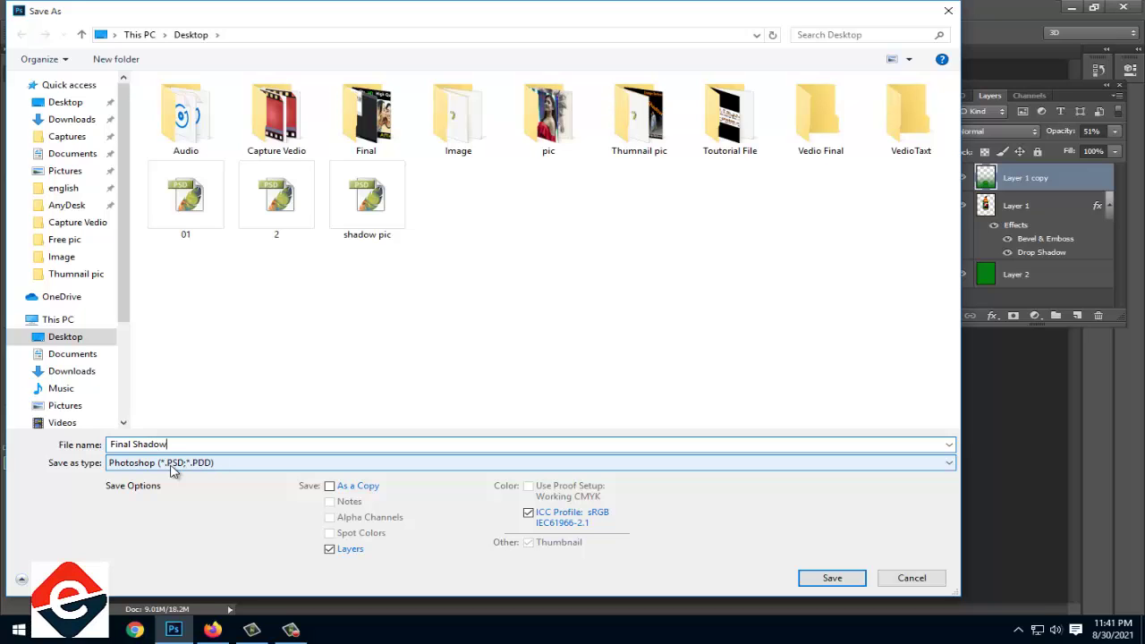
click(831, 578)
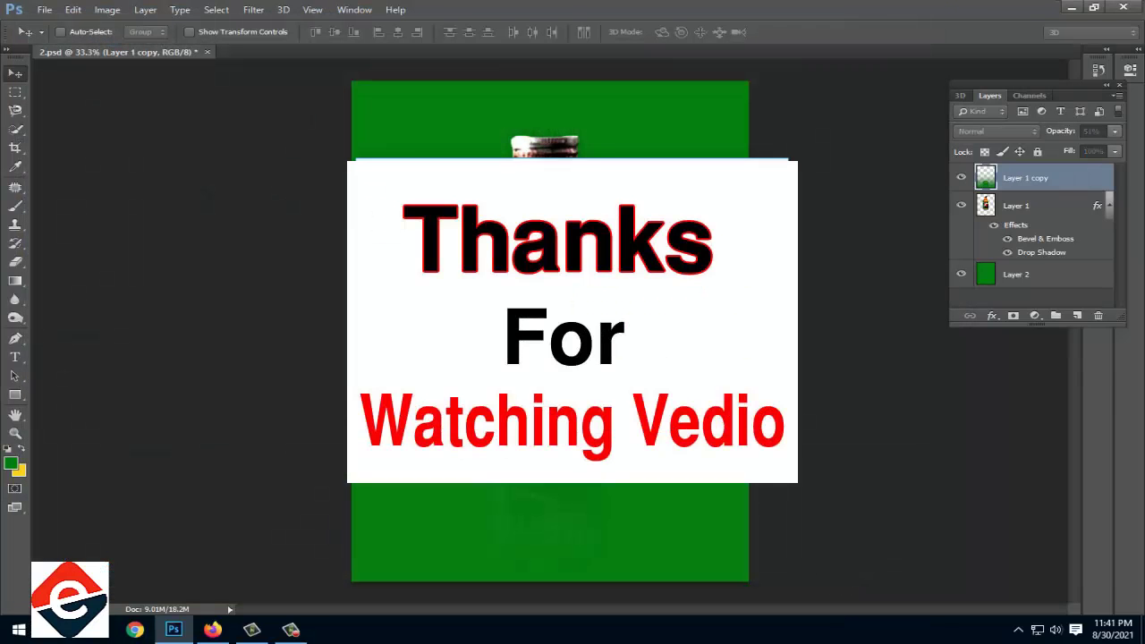